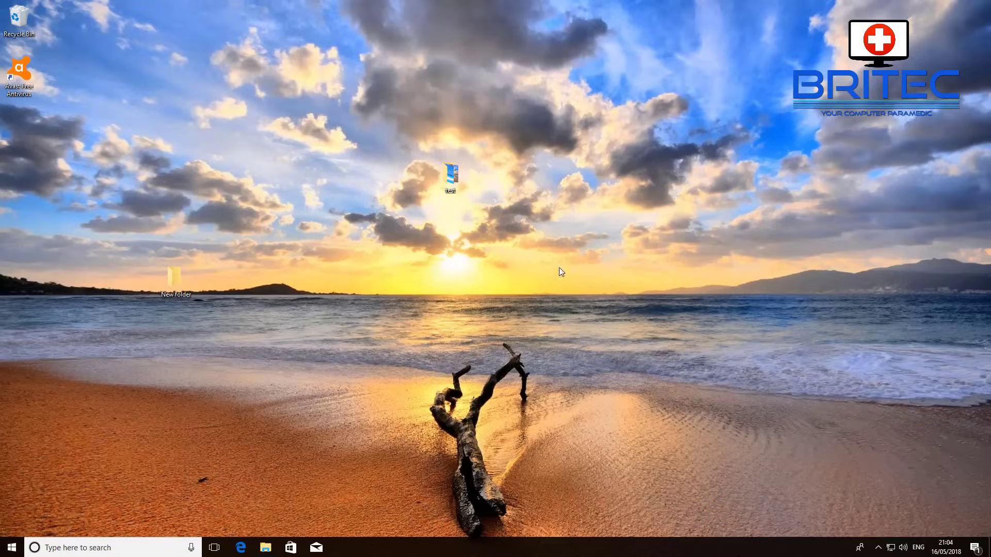
Step: Try to open the desktop test folder, then dismiss the access-denied message
{"action": "double_click", "coordinate": [454, 183]}
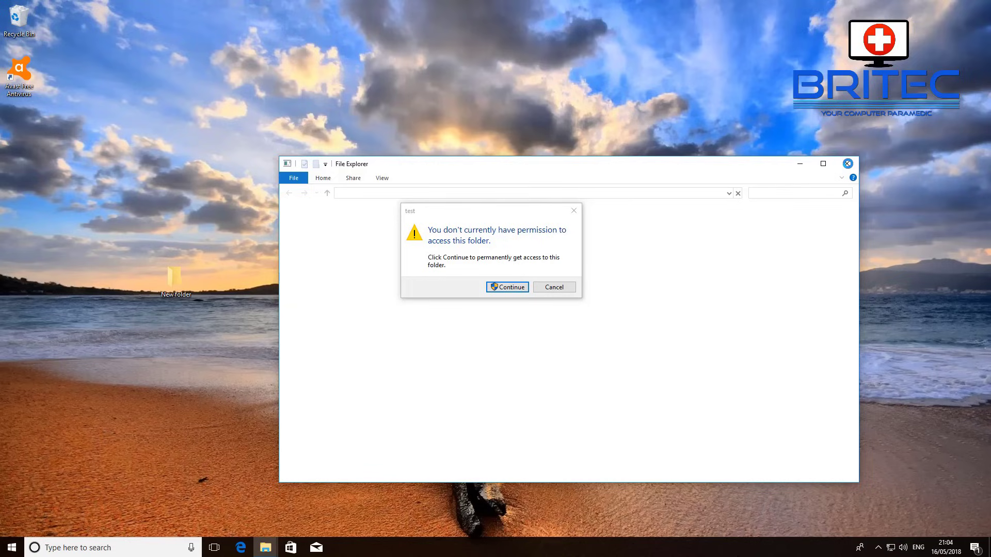
{"action": "left_click", "coordinate": [503, 287]}
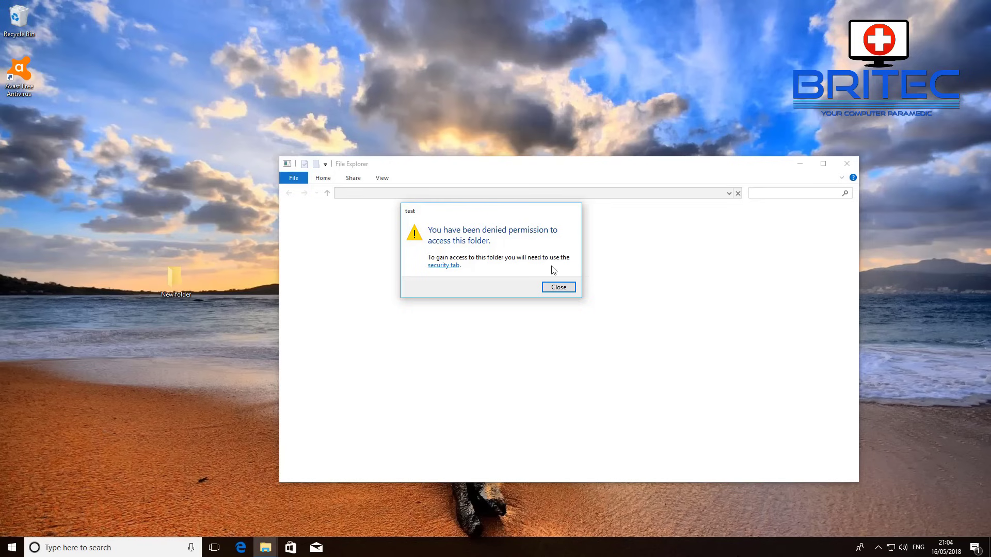
{"action": "left_click", "coordinate": [560, 287]}
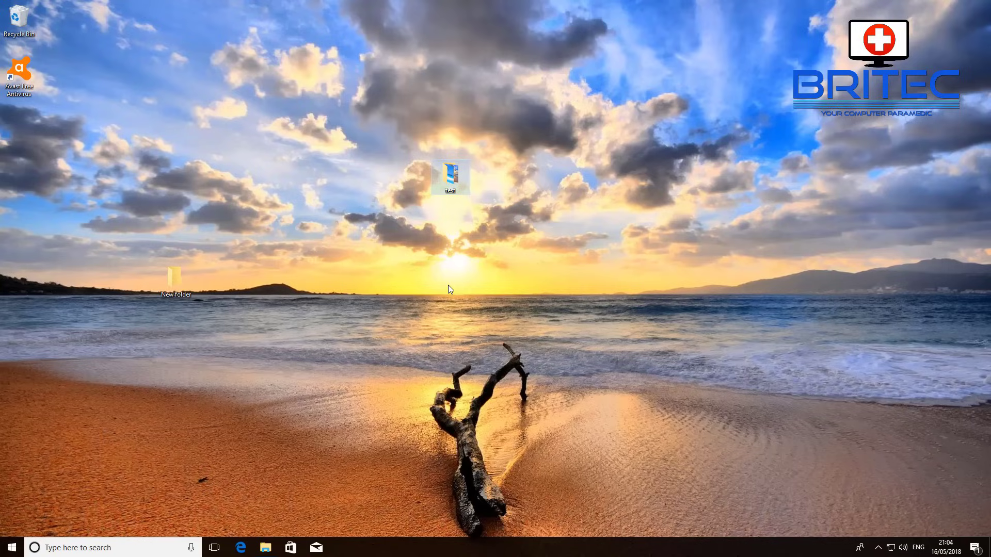
Step: Open the Local Disk (C:) Properties from This PC in a new File Explorer window
{"action": "left_click", "coordinate": [275, 492]}
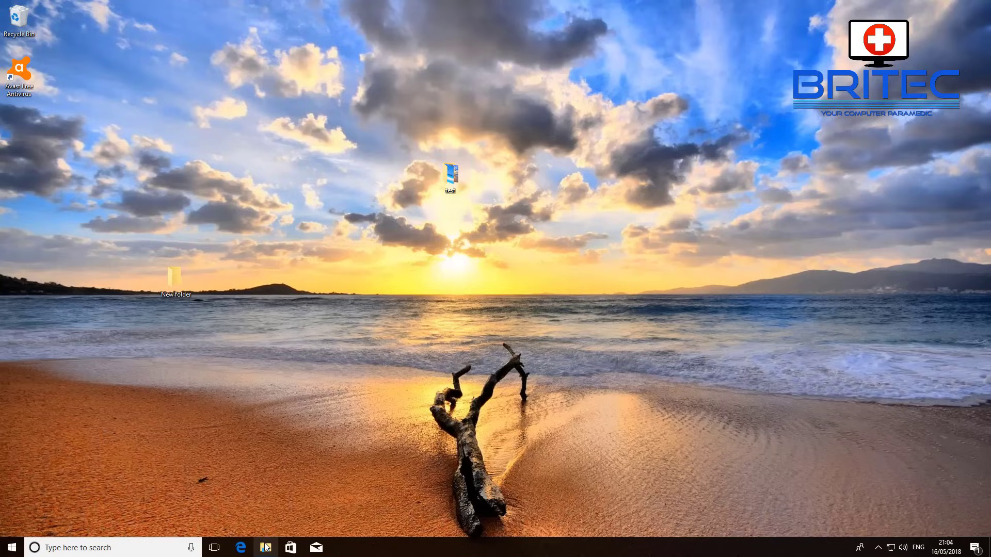
{"action": "left_click", "coordinate": [262, 493]}
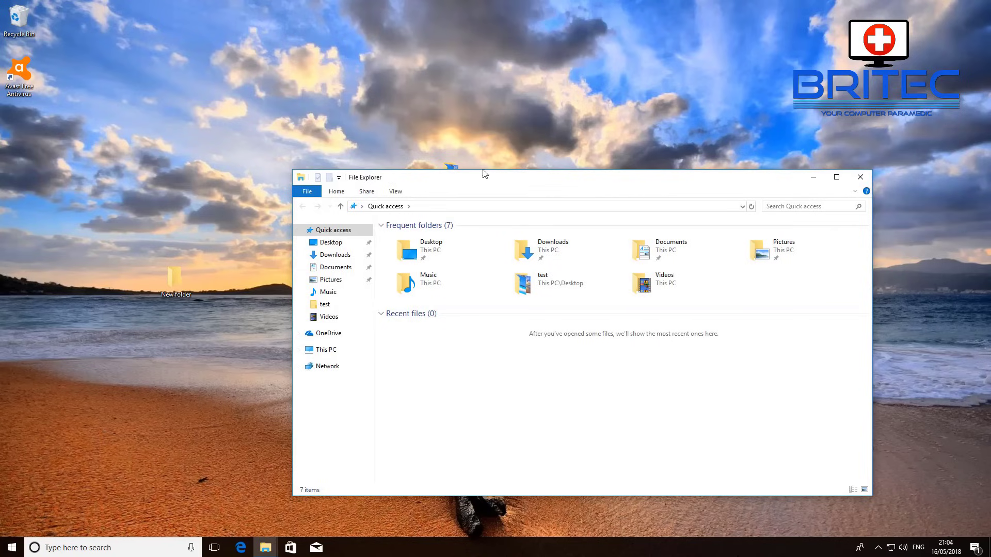
{"action": "left_click_drag", "start_coordinate": [580, 177], "coordinate": [503, 114]}
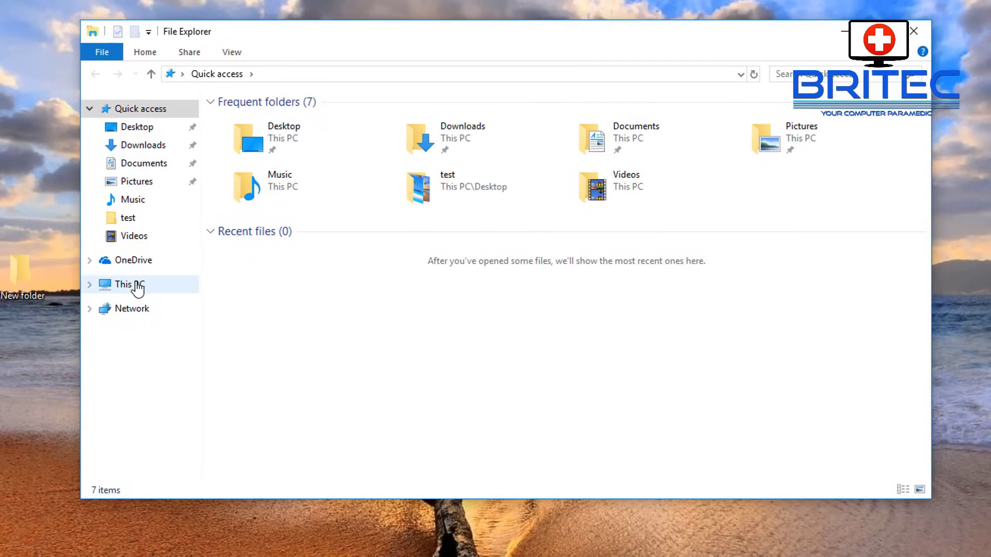
{"action": "left_click", "coordinate": [137, 289]}
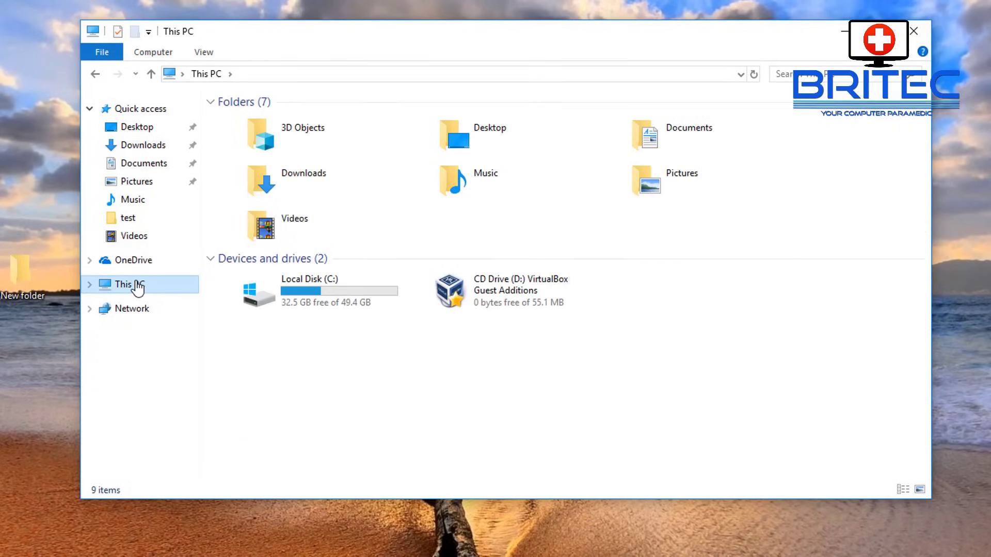
{"action": "right_click", "coordinate": [306, 290]}
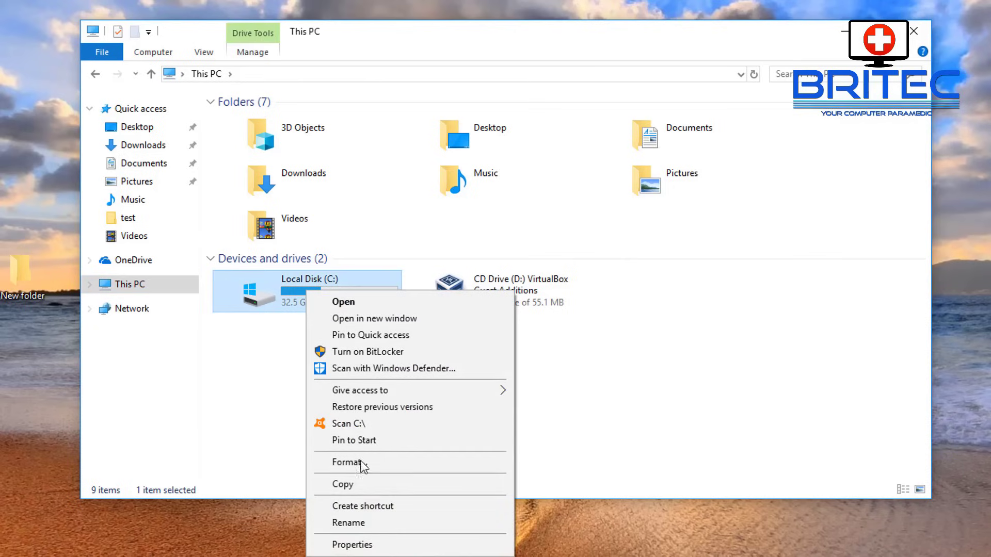
{"action": "left_click", "coordinate": [363, 550]}
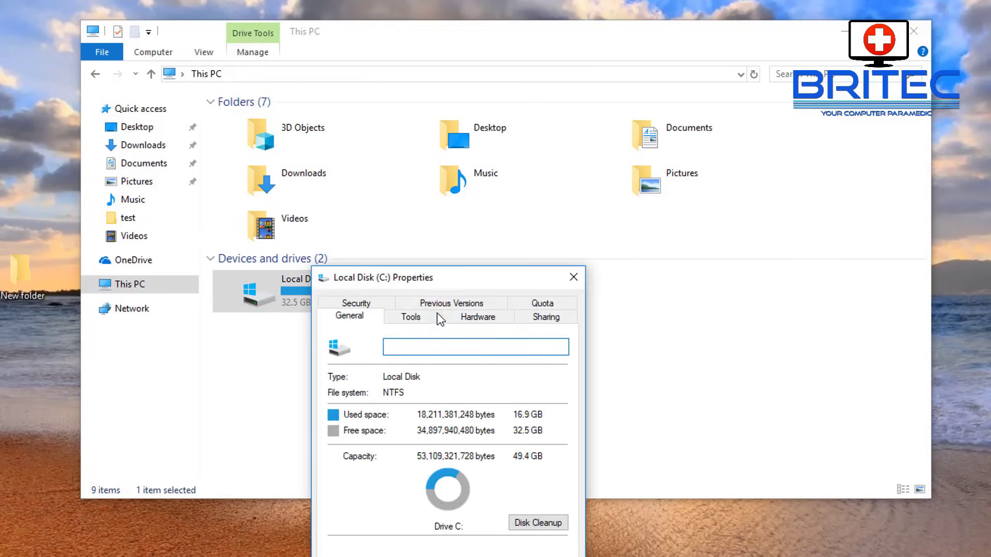
{"action": "left_click_drag", "start_coordinate": [442, 276], "coordinate": [478, 107]}
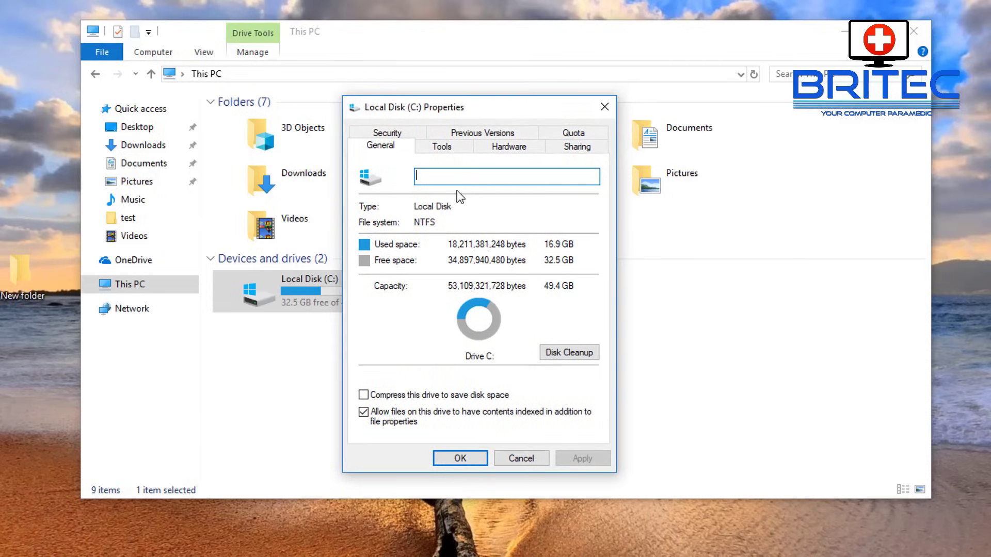
Step: On the C: drive's Security tab, edit permissions and start adding a user or group
{"action": "left_click", "coordinate": [387, 133]}
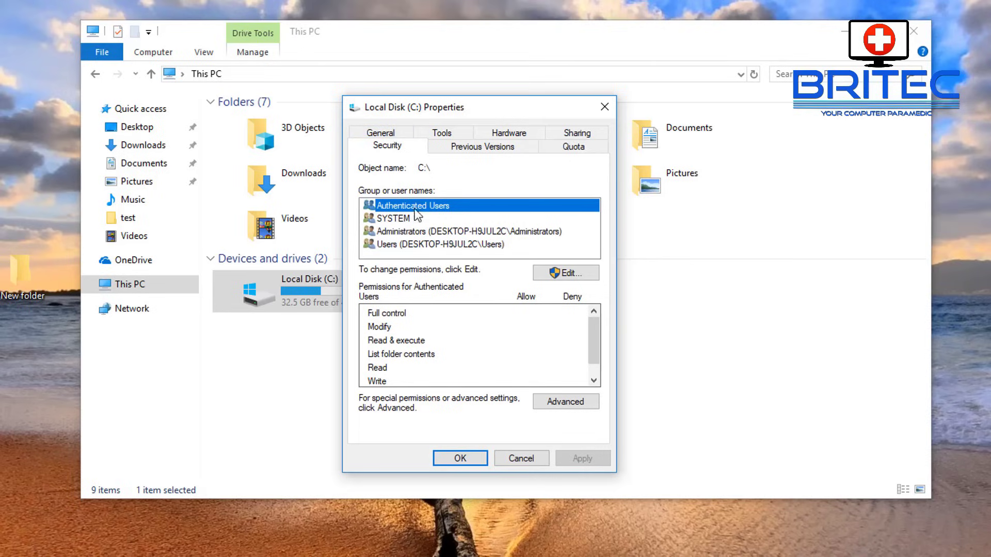
{"action": "left_click", "coordinate": [556, 275]}
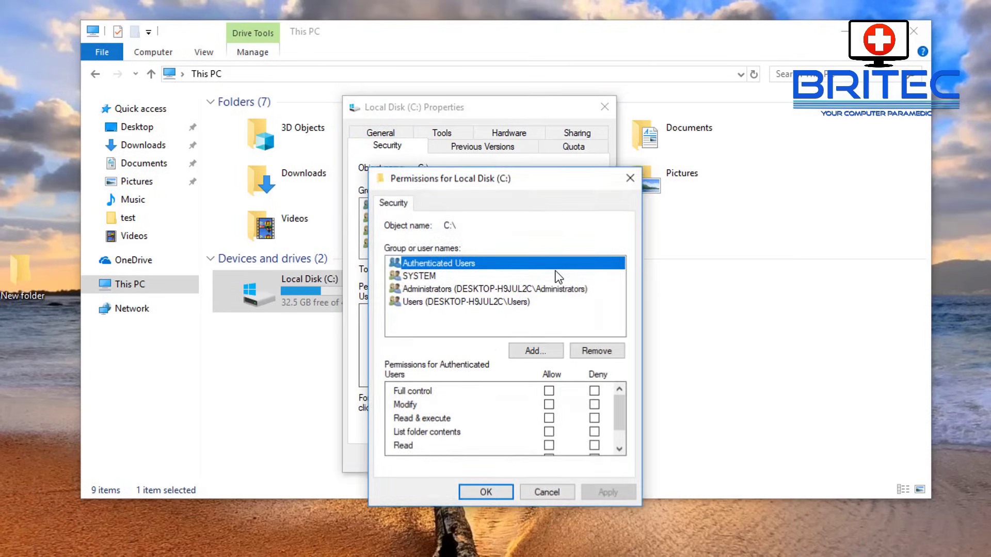
{"action": "left_click_drag", "start_coordinate": [508, 186], "coordinate": [485, 142]}
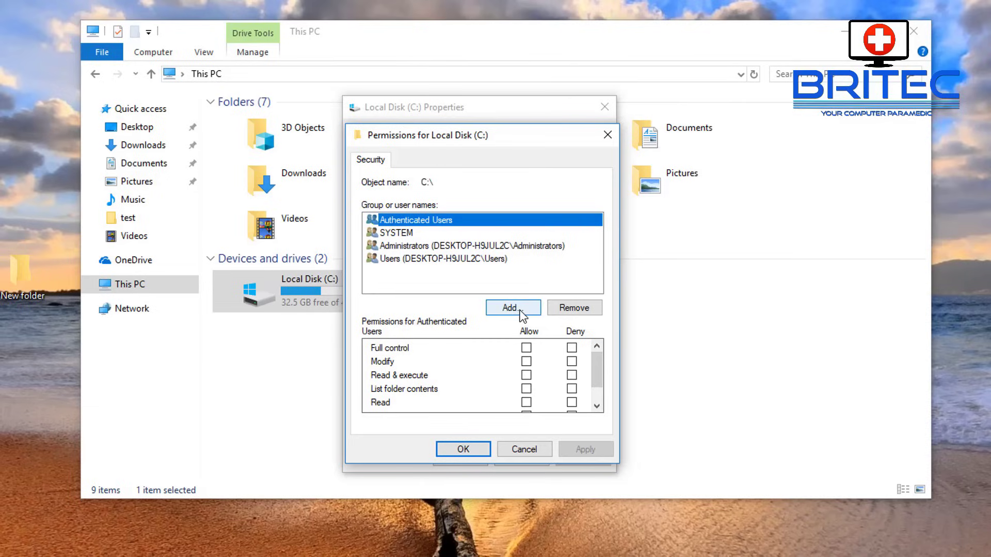
{"action": "left_click", "coordinate": [521, 310]}
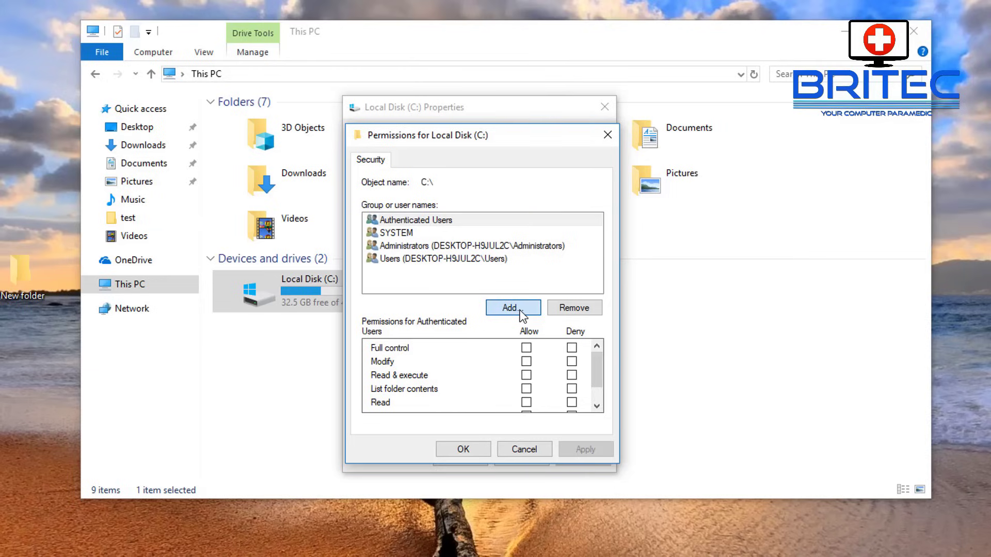
{"action": "left_click_drag", "start_coordinate": [548, 163], "coordinate": [511, 190]}
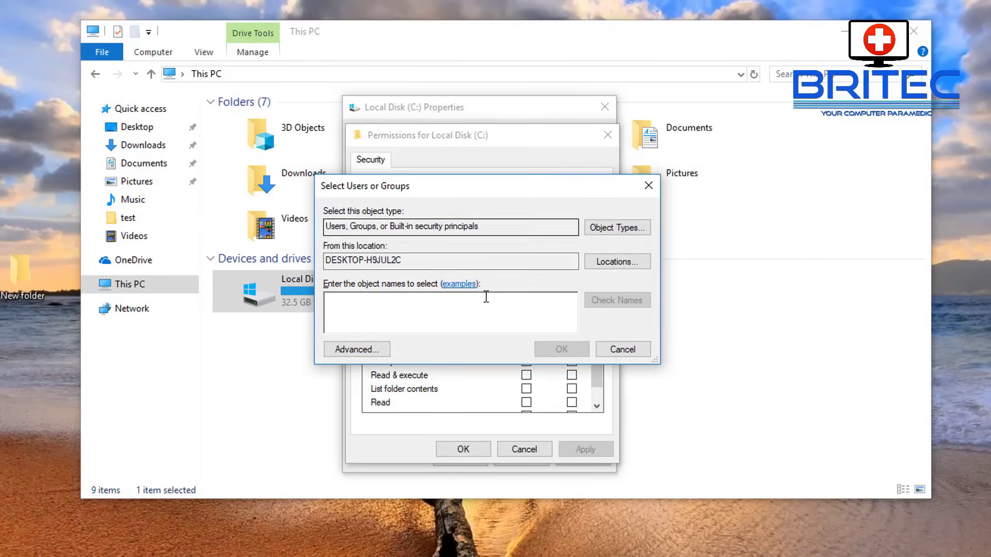
Step: Search all users and groups with Advanced and Find Now, and pick Everyone
{"action": "left_click", "coordinate": [356, 351]}
{"action": "left_click_drag", "start_coordinate": [514, 211], "coordinate": [491, 76]}
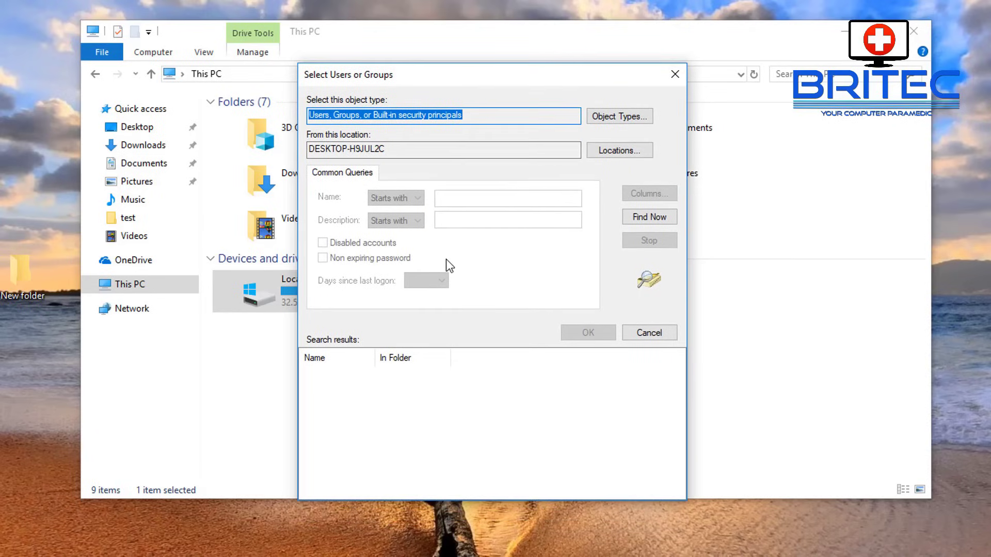
{"action": "left_click", "coordinate": [648, 219]}
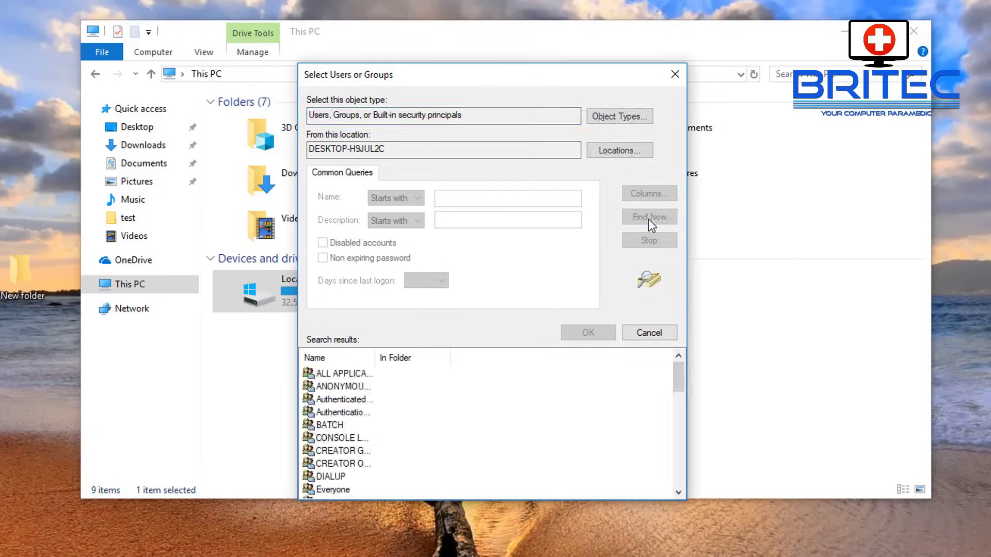
{"action": "left_click_drag", "start_coordinate": [684, 379], "coordinate": [671, 416]}
{"action": "left_click", "coordinate": [331, 402]}
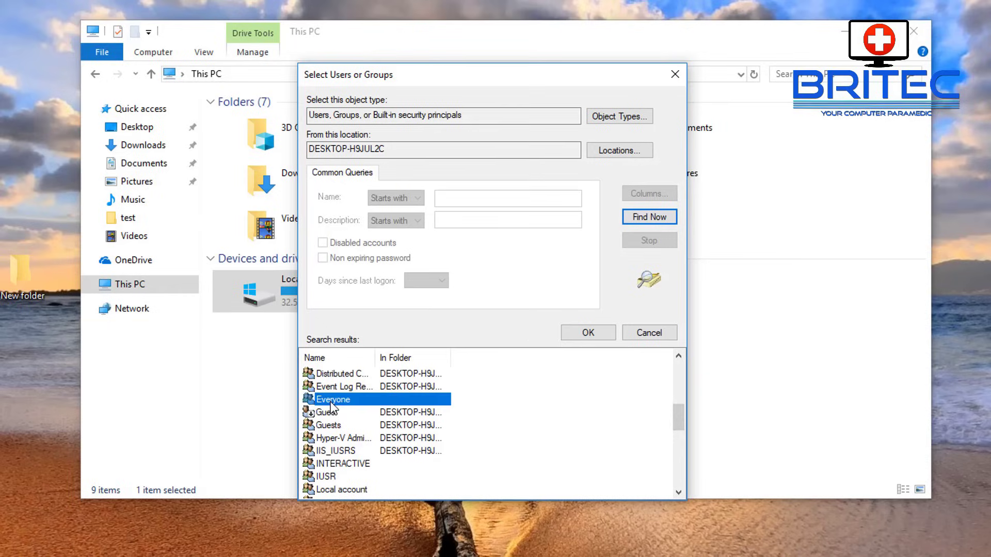
{"action": "double_click", "coordinate": [330, 402]}
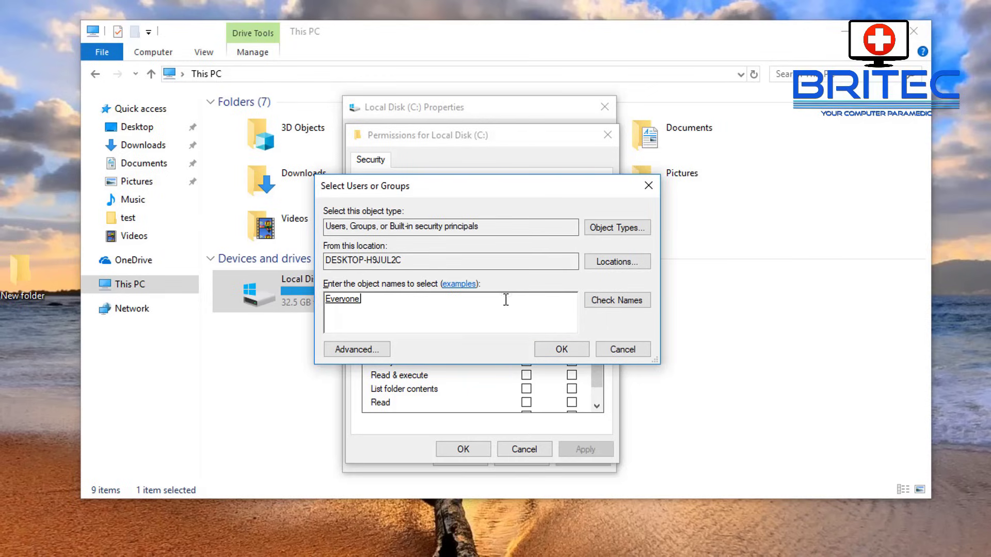
Step: Add Everyone to the C: drive permissions, allow Full control, and apply
{"action": "left_click", "coordinate": [561, 351]}
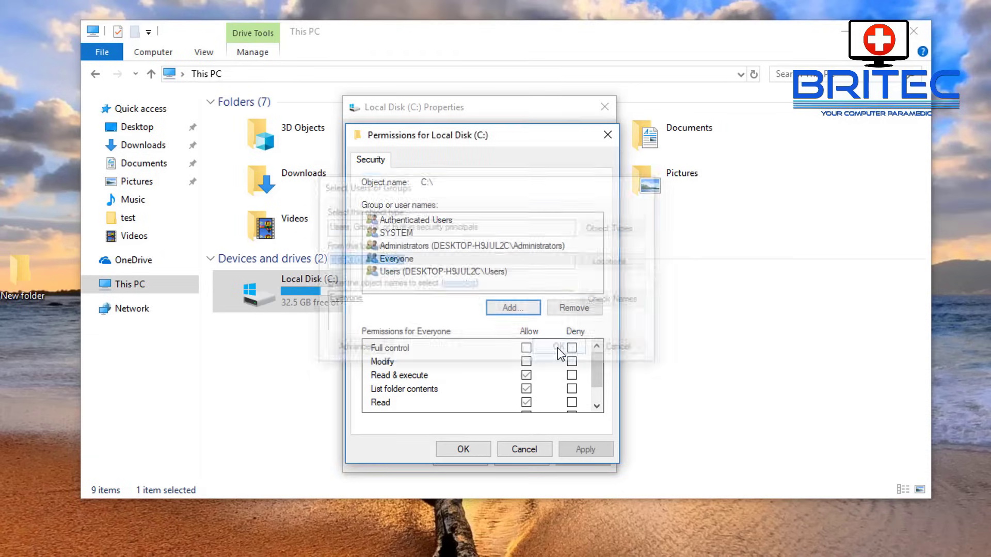
{"action": "left_click", "coordinate": [527, 348]}
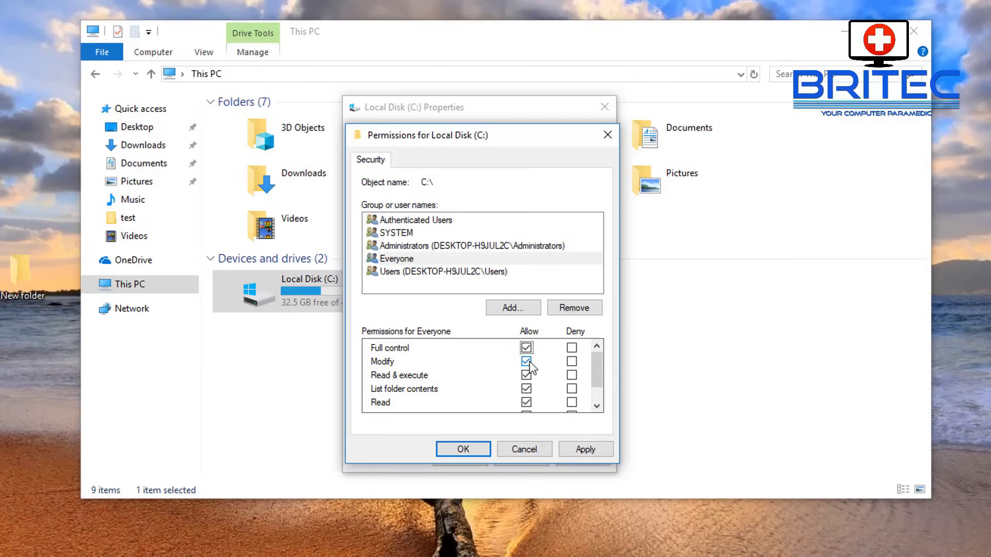
{"action": "left_click", "coordinate": [399, 259]}
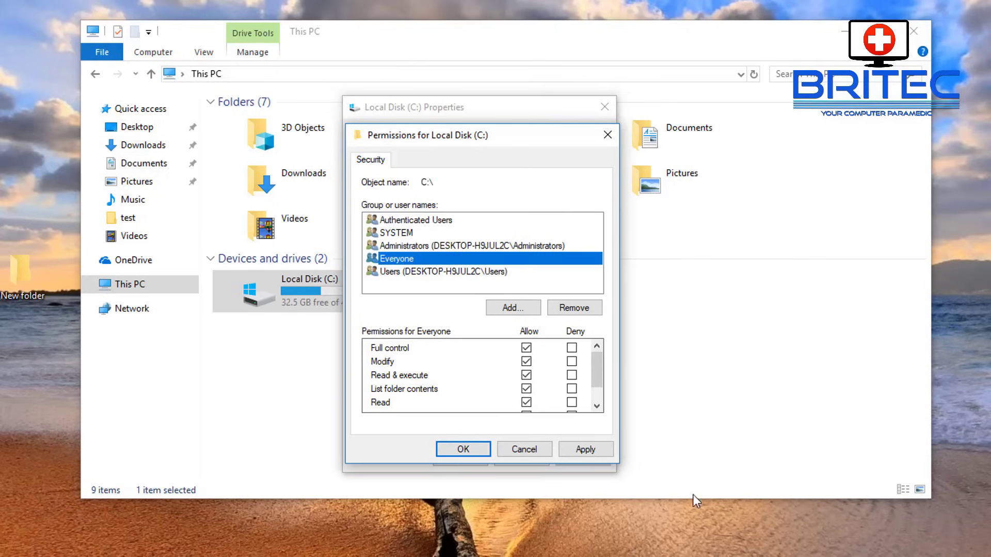
{"action": "left_click", "coordinate": [585, 451]}
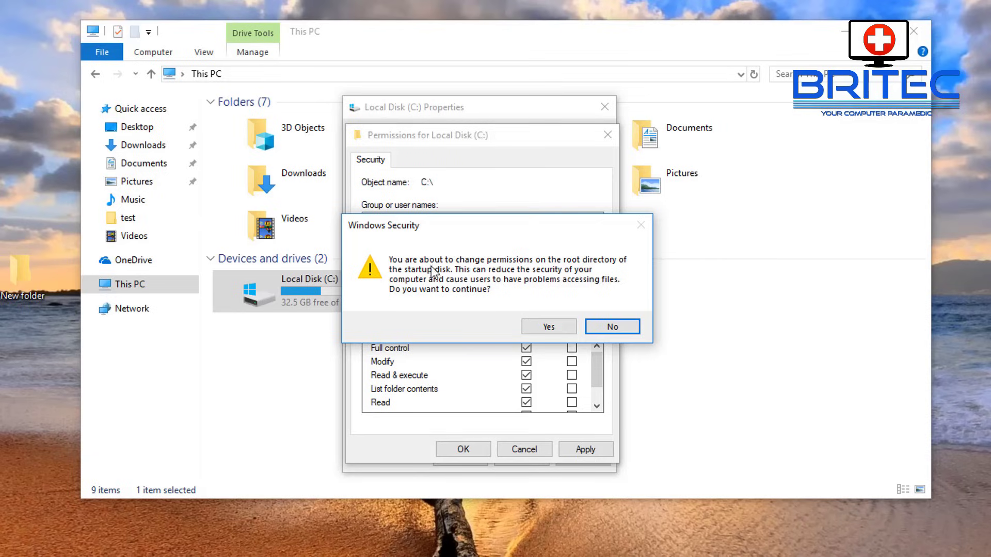
Step: Confirm the startup-disk change and continue past the pagefile.sys and Program Files (x86) errors
{"action": "left_click_drag", "start_coordinate": [507, 233], "coordinate": [485, 231]}
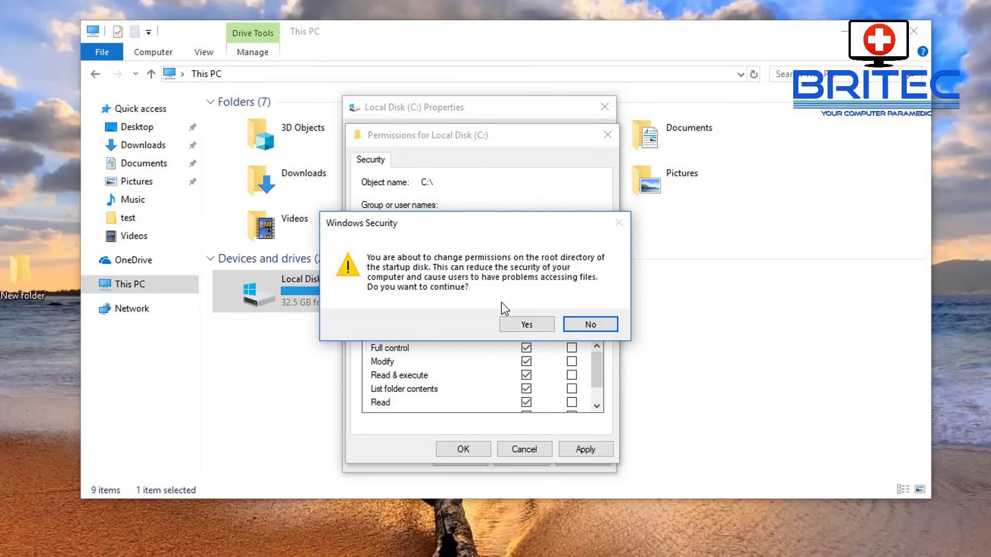
{"action": "left_click", "coordinate": [513, 325]}
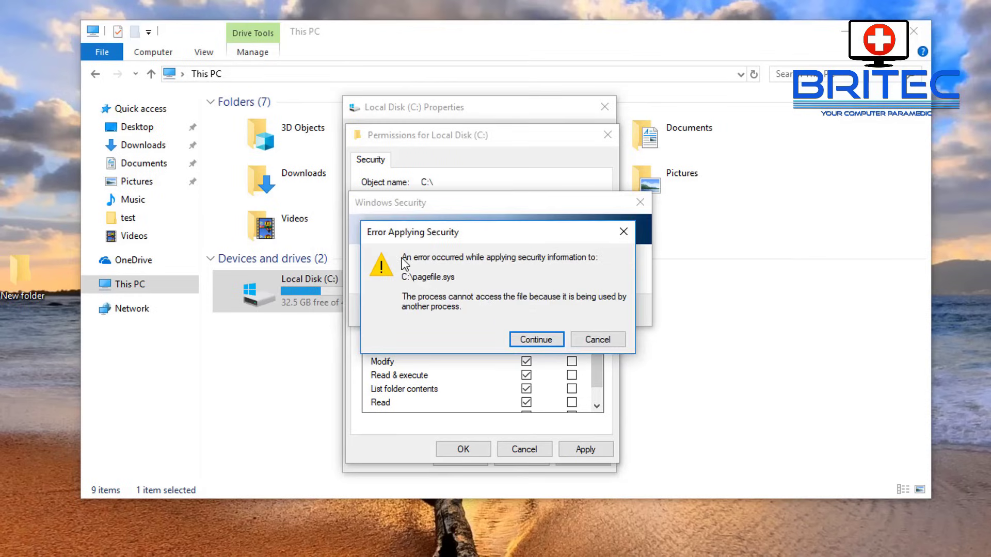
{"action": "left_click", "coordinate": [532, 341]}
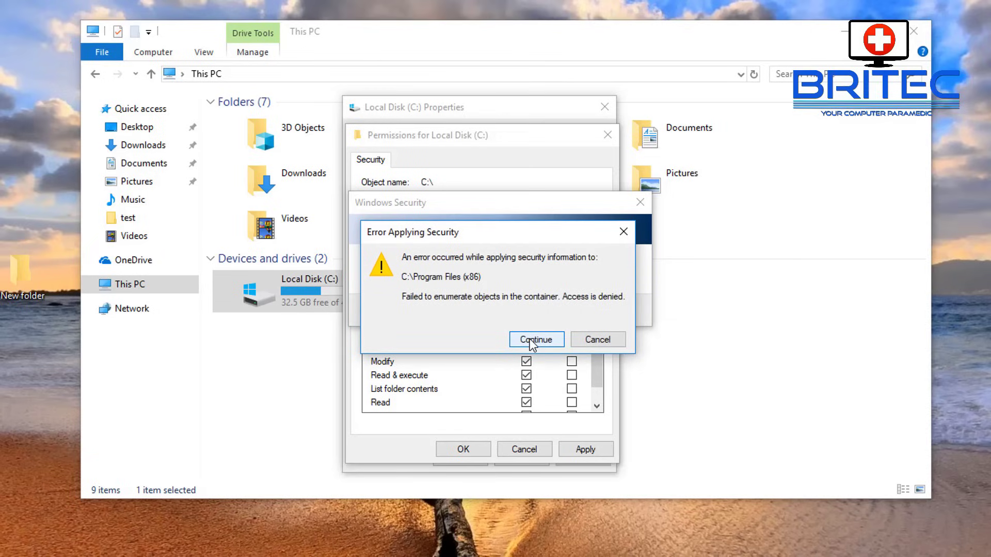
{"action": "left_click", "coordinate": [532, 341]}
{"action": "left_click", "coordinate": [532, 341]}
{"action": "left_click", "coordinate": [532, 340]}
{"action": "left_click", "coordinate": [532, 340]}
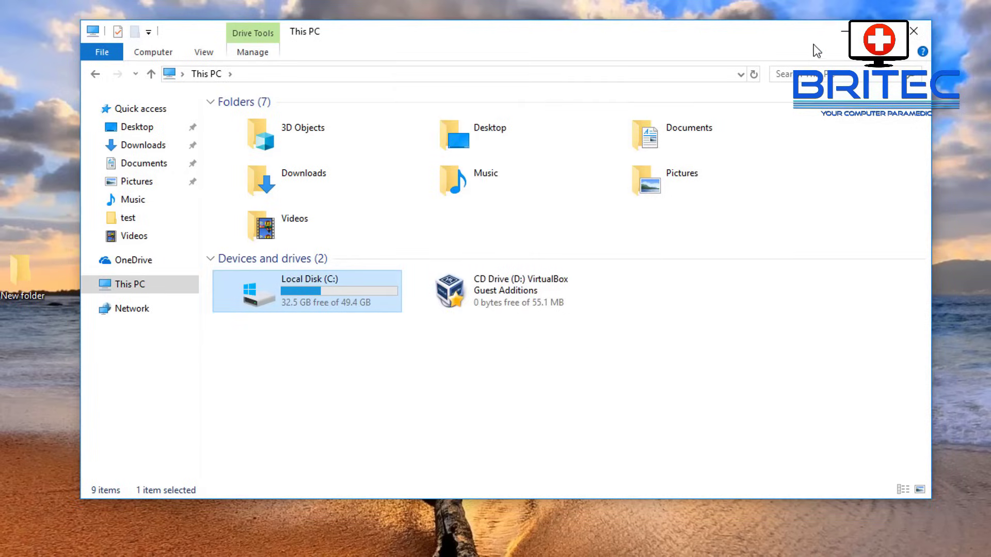
Step: Accept and close the C: drive permissions and Properties windows
{"action": "left_click", "coordinate": [844, 31]}
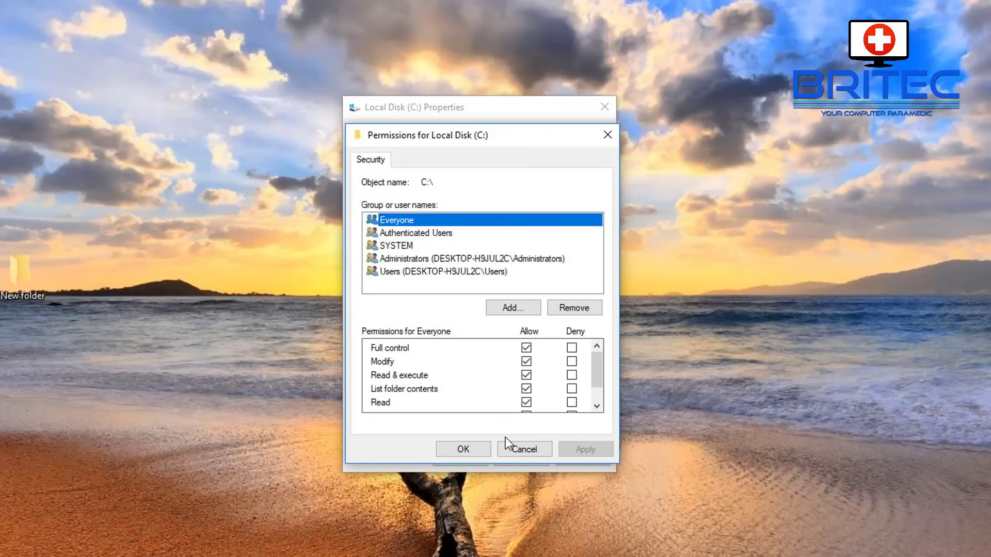
{"action": "left_click", "coordinate": [463, 449]}
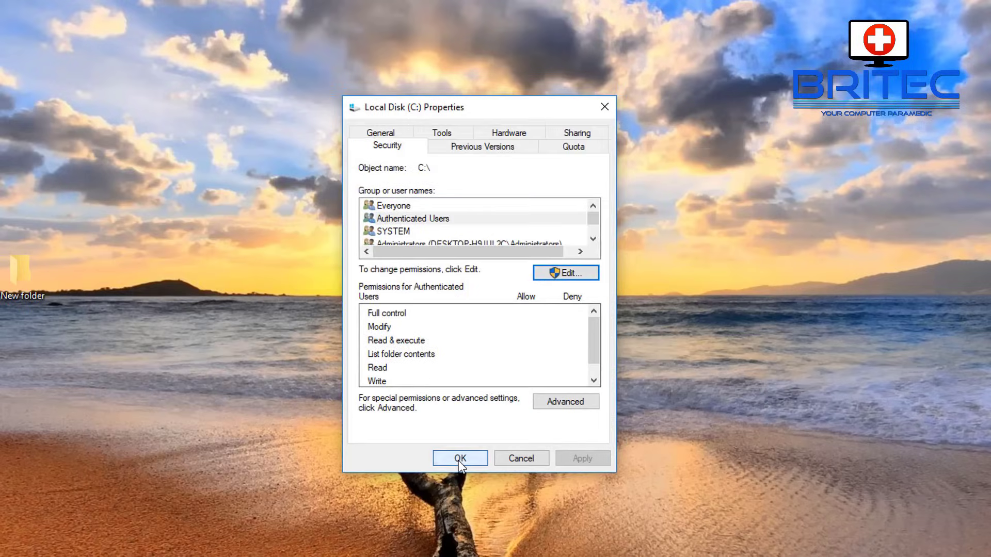
{"action": "left_click", "coordinate": [459, 461]}
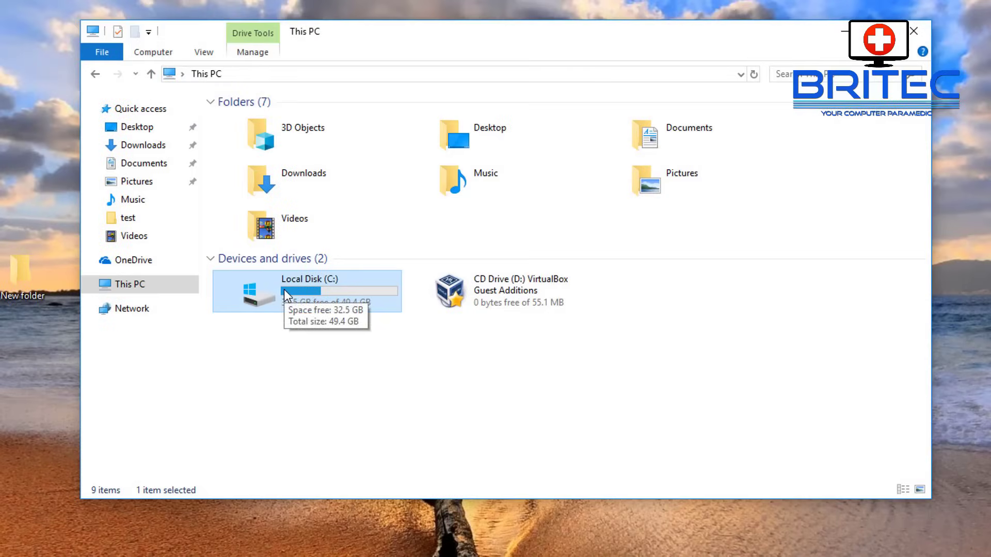
Step: Open the Properties of the Users folder on Local Disk (C:)
{"action": "double_click", "coordinate": [284, 289]}
{"action": "left_click", "coordinate": [243, 184]}
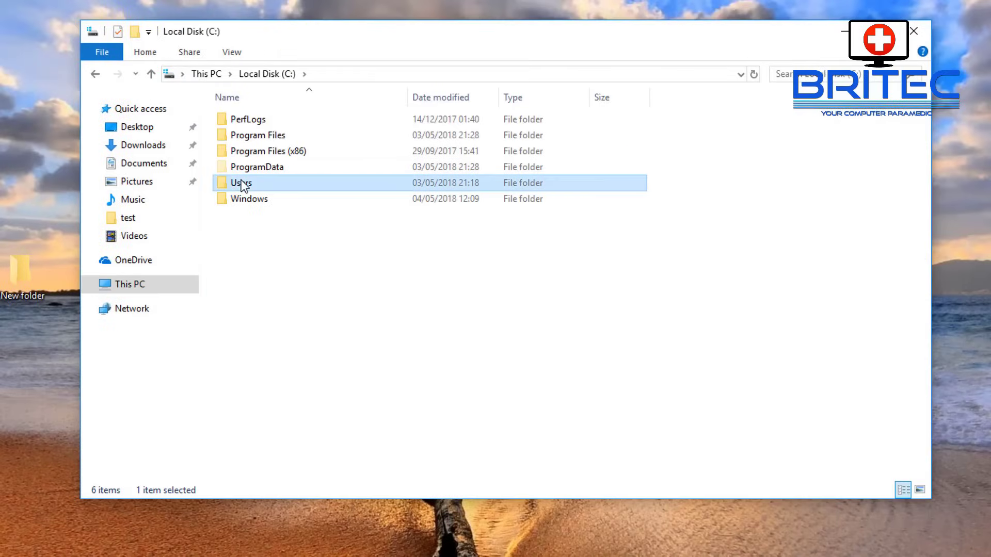
{"action": "right_click", "coordinate": [255, 183]}
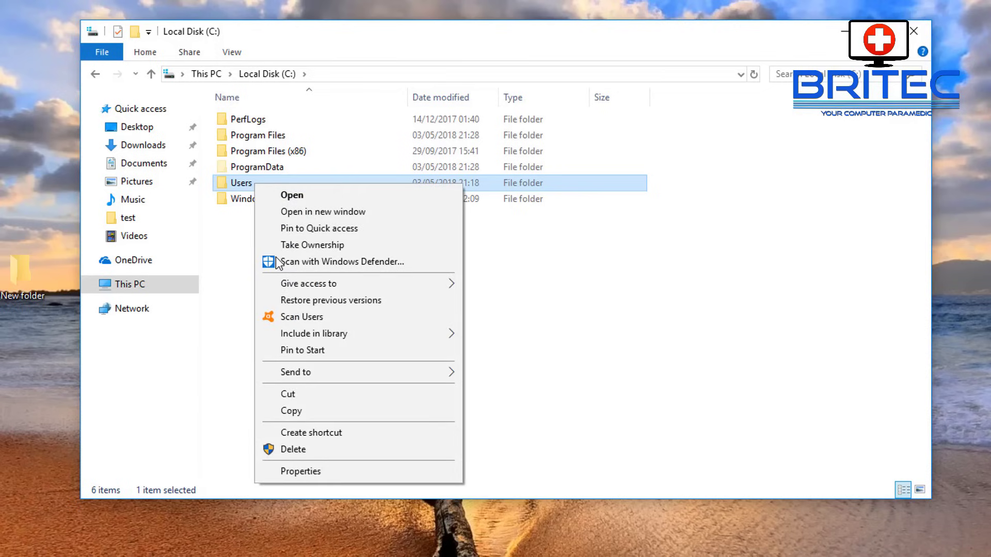
{"action": "left_click", "coordinate": [290, 475]}
{"action": "left_click_drag", "start_coordinate": [452, 197], "coordinate": [501, 116]}
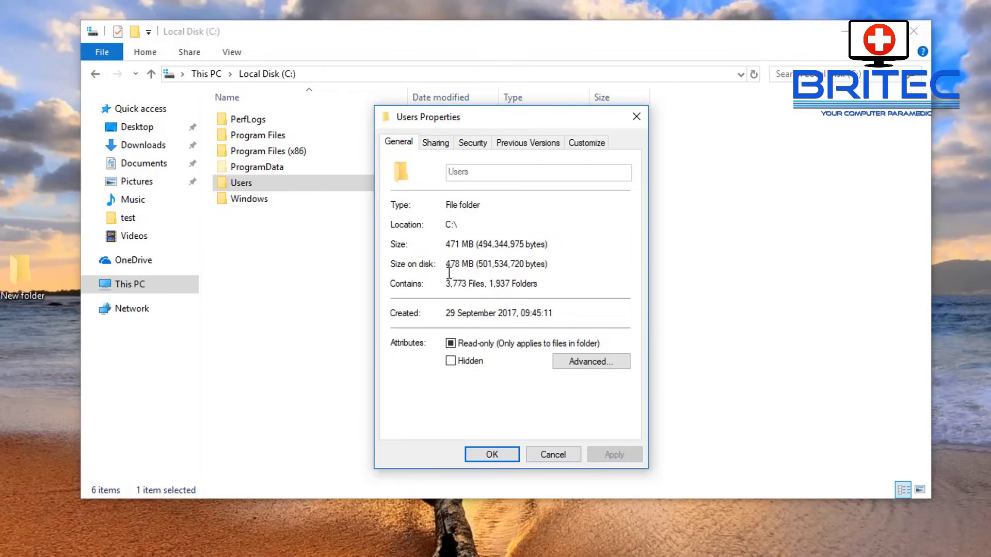
Step: On the Users folder's Security tab, edit permissions and start adding a user or group
{"action": "left_click", "coordinate": [475, 144]}
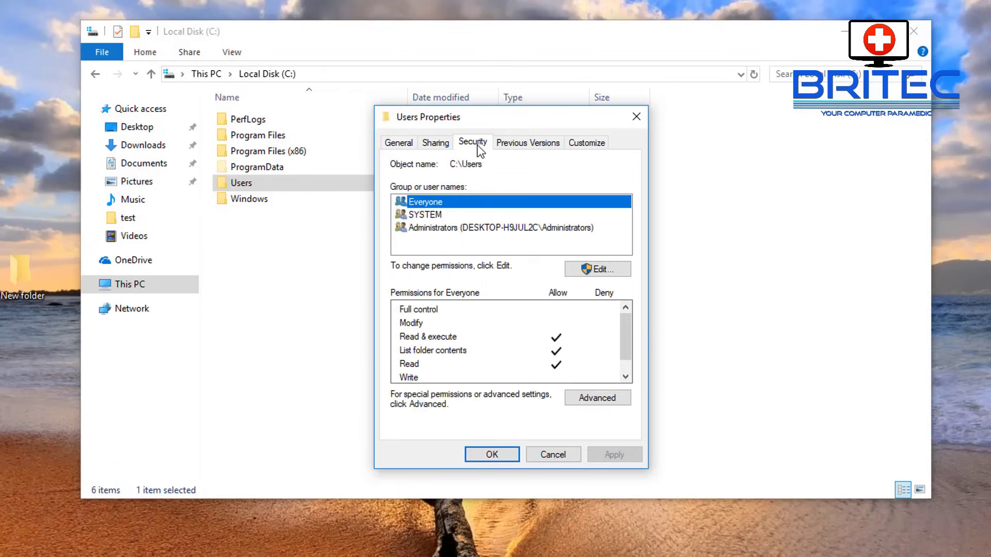
{"action": "left_click_drag", "start_coordinate": [480, 118], "coordinate": [477, 128]}
{"action": "left_click", "coordinate": [595, 280]}
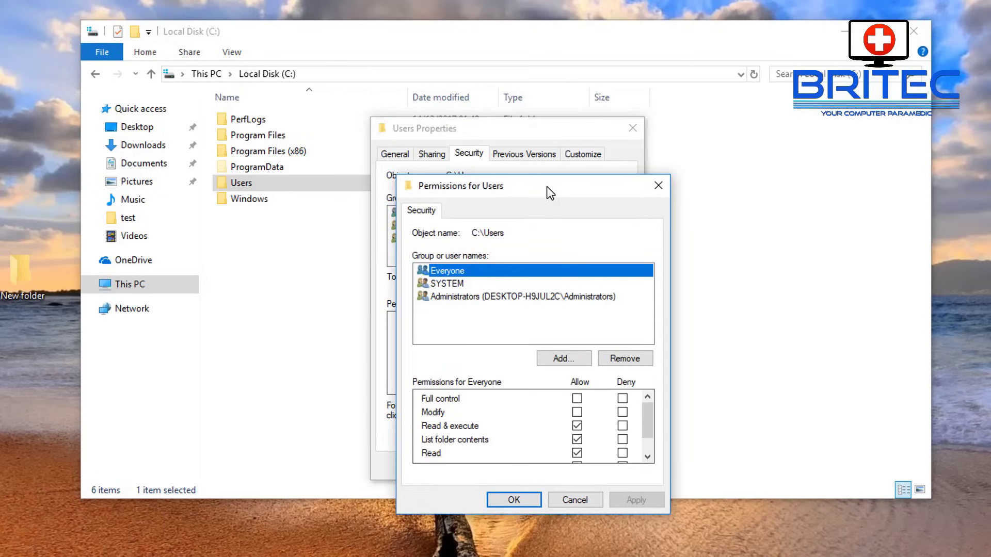
{"action": "left_click_drag", "start_coordinate": [547, 187], "coordinate": [525, 144]}
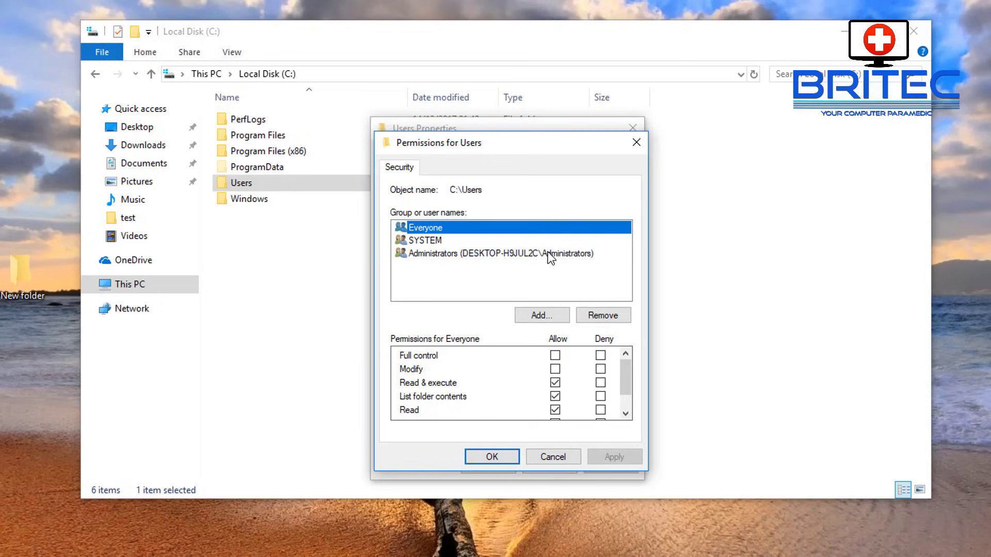
{"action": "left_click", "coordinate": [541, 315]}
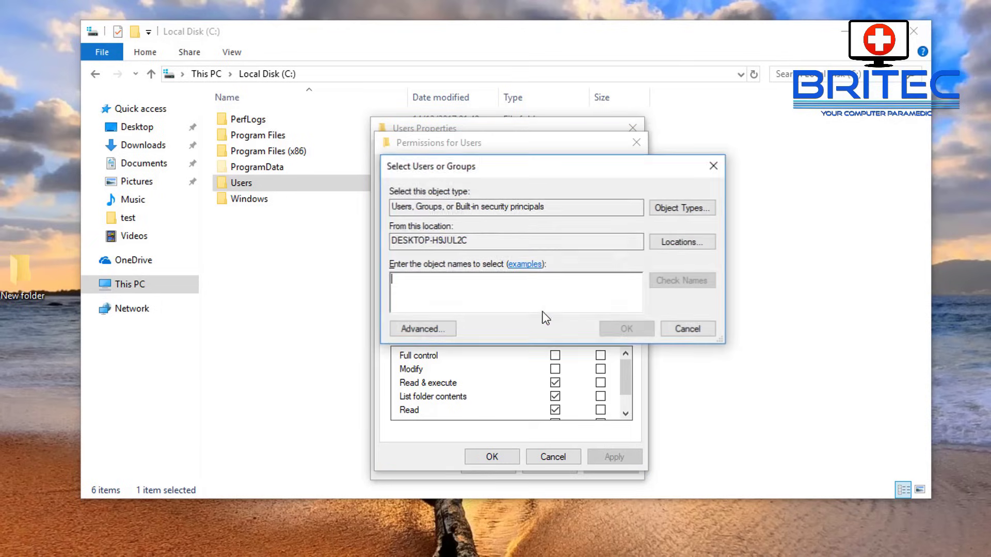
Step: Find the Britec account with Advanced and Find Now, and add it to the Users folder permissions
{"action": "left_click_drag", "start_coordinate": [553, 181], "coordinate": [529, 210]}
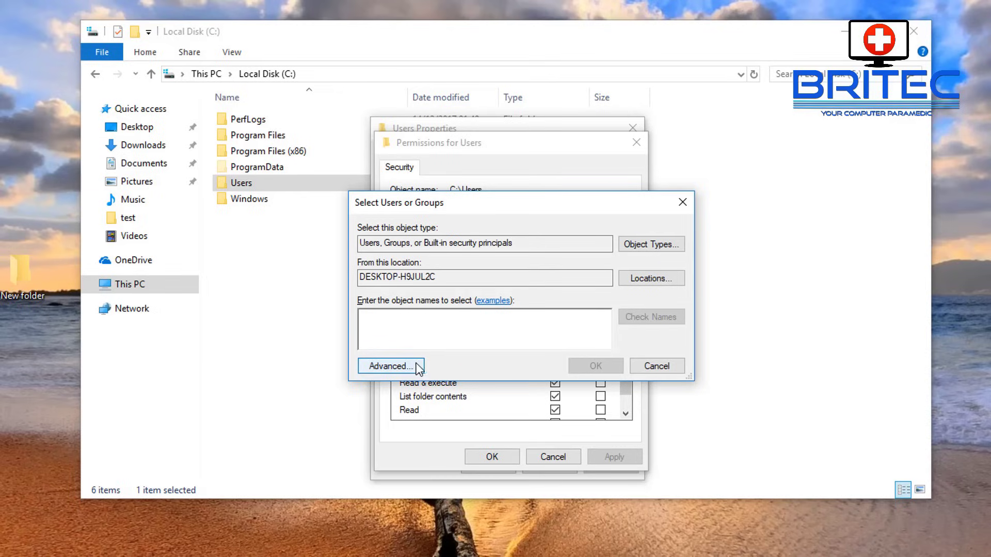
{"action": "left_click", "coordinate": [391, 366]}
{"action": "left_click_drag", "start_coordinate": [537, 229], "coordinate": [527, 136]}
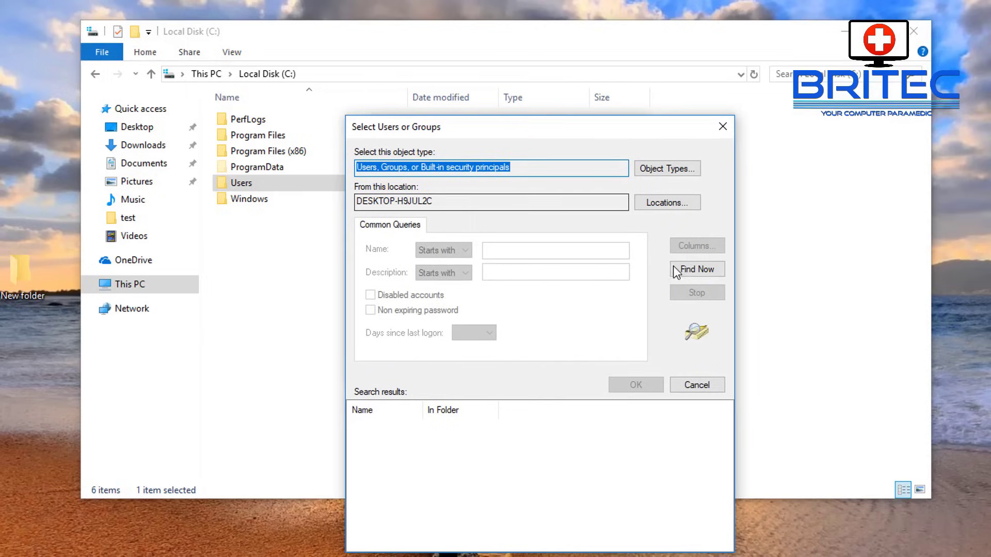
{"action": "left_click", "coordinate": [691, 270]}
{"action": "left_click_drag", "start_coordinate": [520, 136], "coordinate": [521, 106]}
{"action": "scroll", "coordinate": [397, 465], "scroll_direction": "down", "scroll_amount": 1}
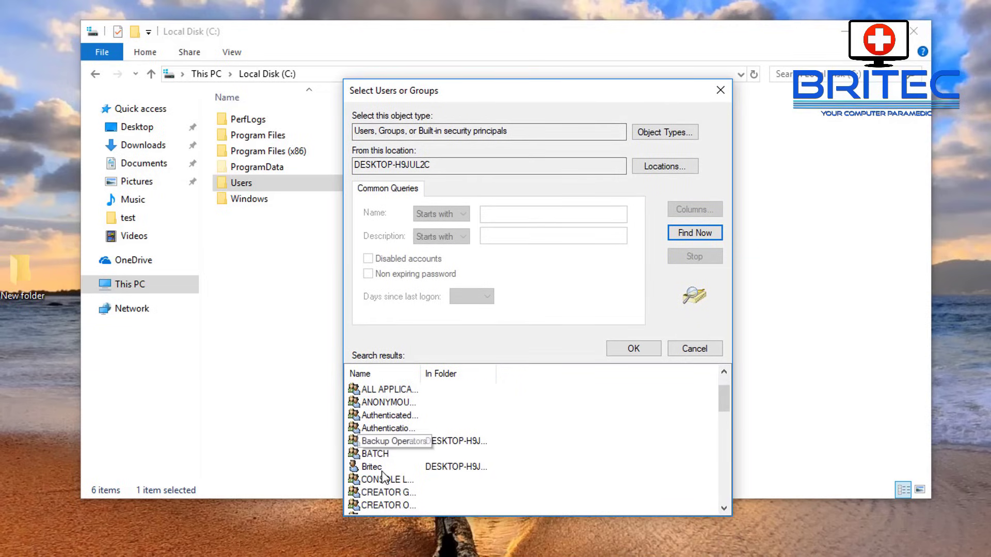
{"action": "left_click", "coordinate": [411, 470]}
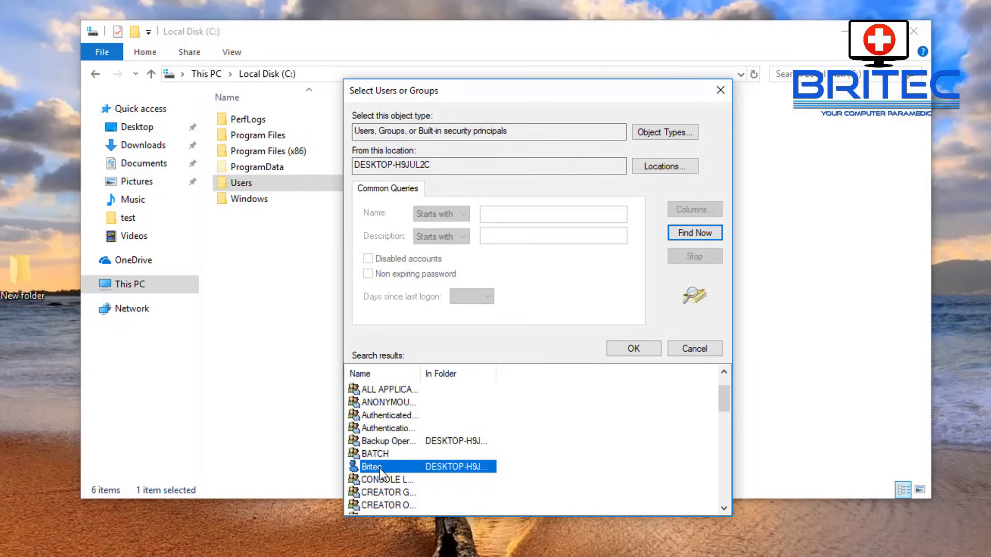
{"action": "left_click", "coordinate": [631, 352]}
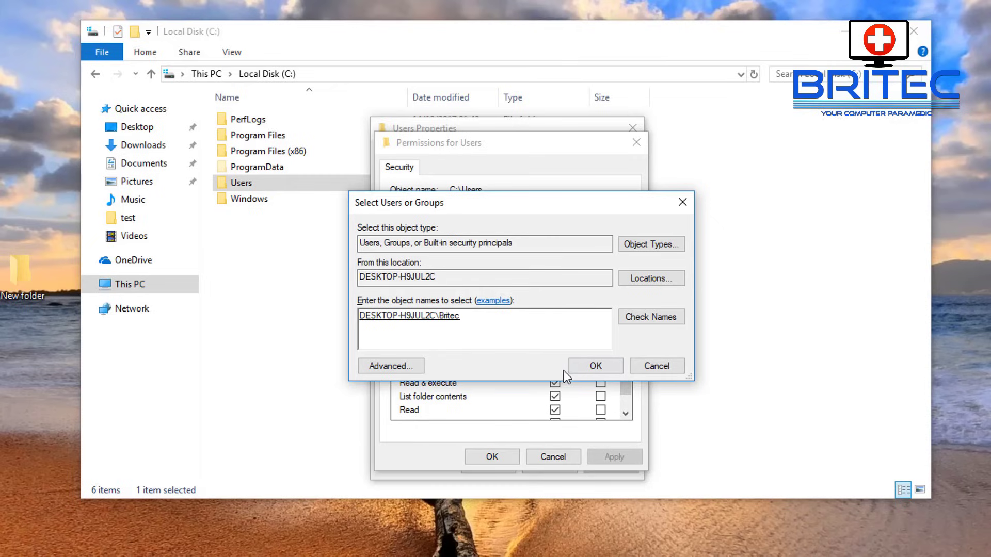
{"action": "left_click", "coordinate": [596, 371]}
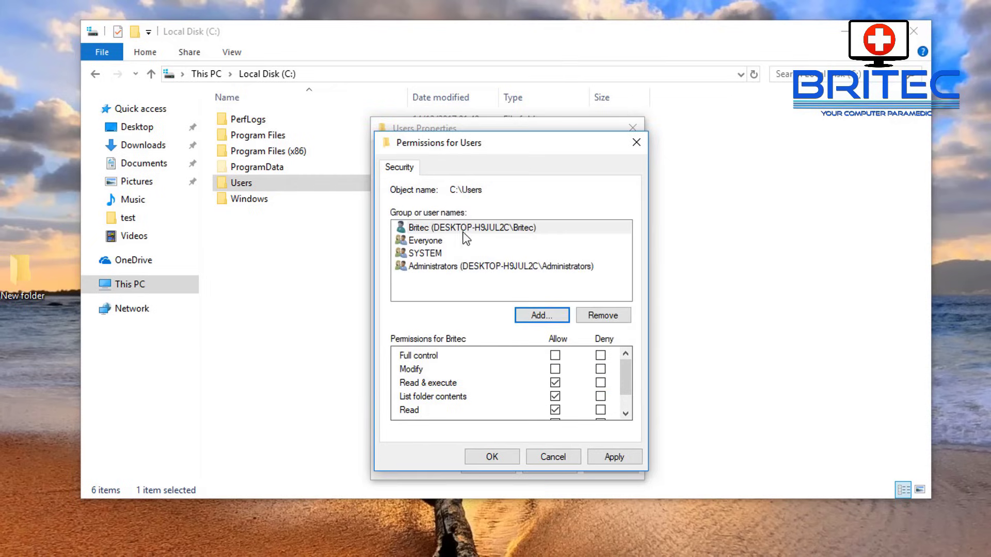
Step: Allow Britec Full control on C:\Users, apply it, and close both permission windows
{"action": "left_click", "coordinate": [438, 228]}
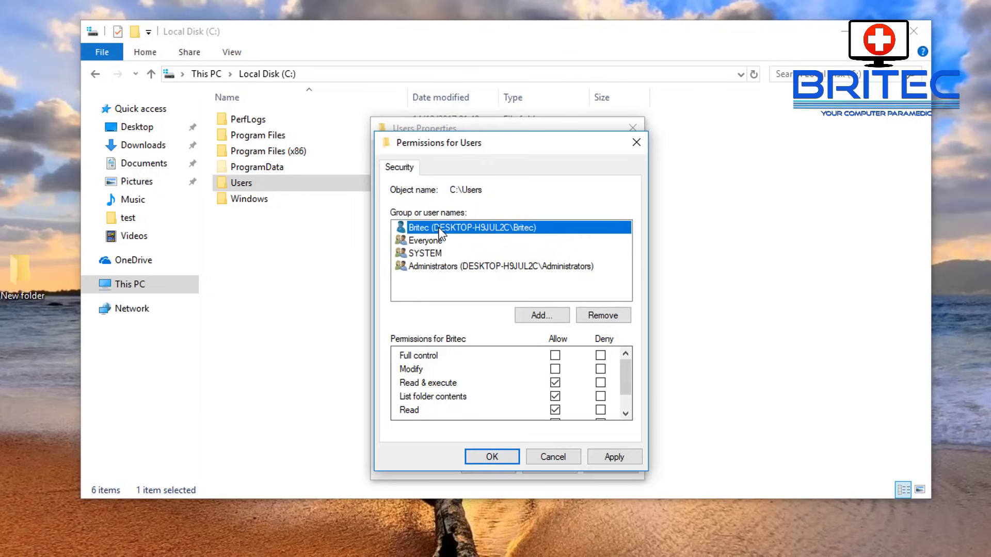
{"action": "left_click", "coordinate": [555, 368]}
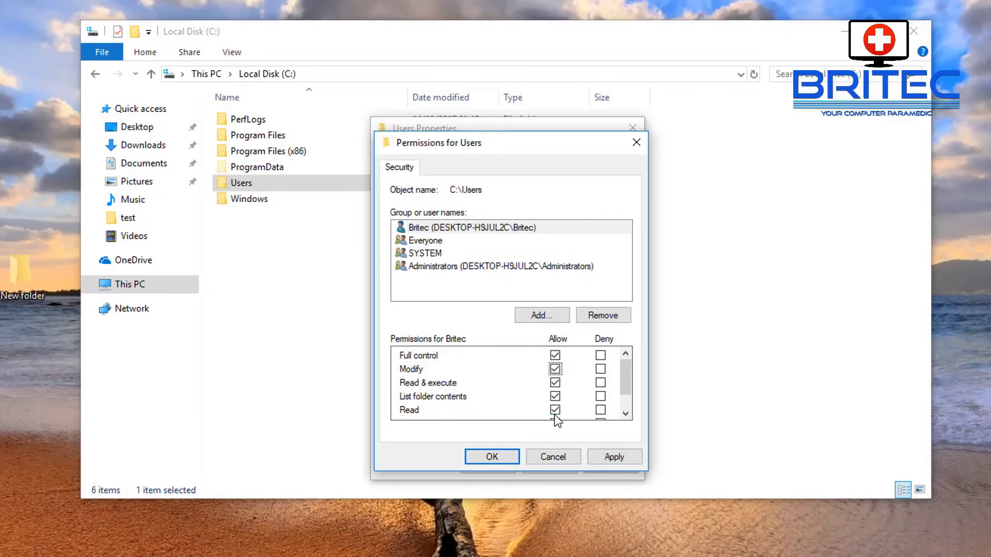
{"action": "scroll", "coordinate": [626, 408], "scroll_direction": "down", "scroll_amount": 1}
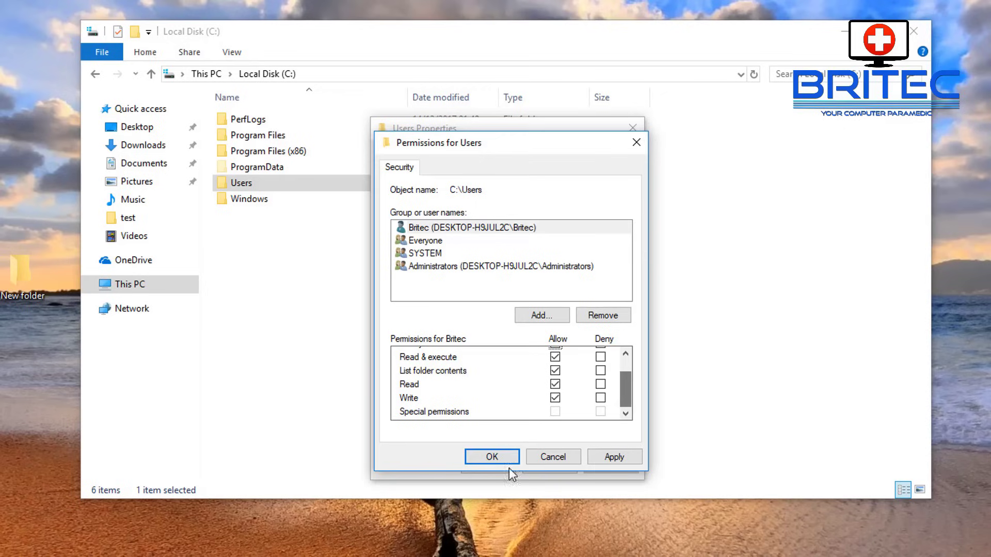
{"action": "left_click", "coordinate": [610, 458]}
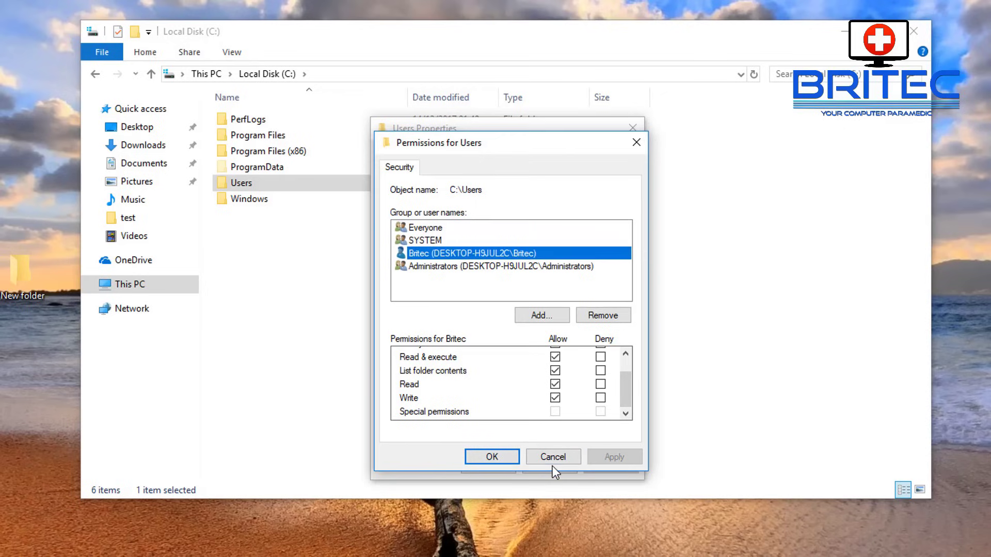
{"action": "left_click", "coordinate": [492, 458]}
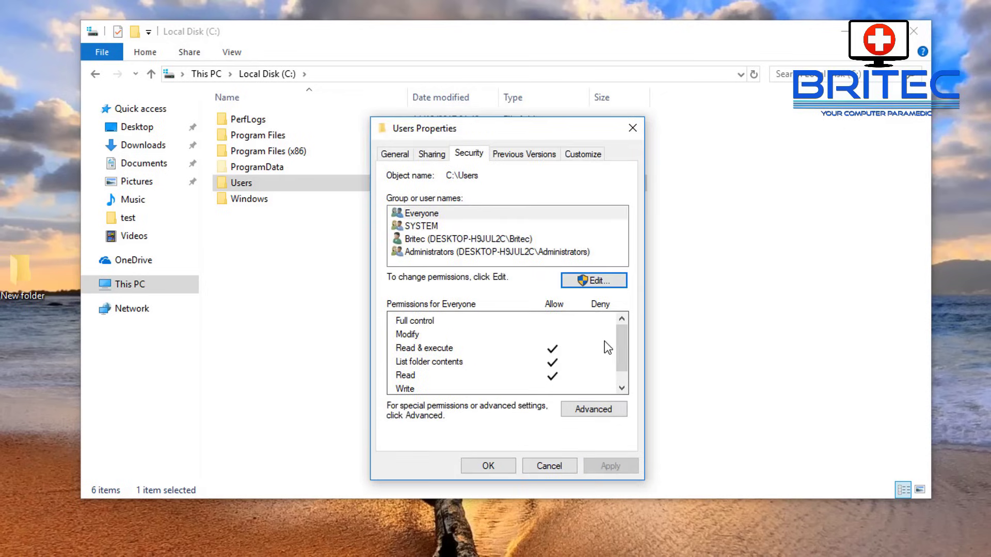
{"action": "left_click", "coordinate": [490, 466]}
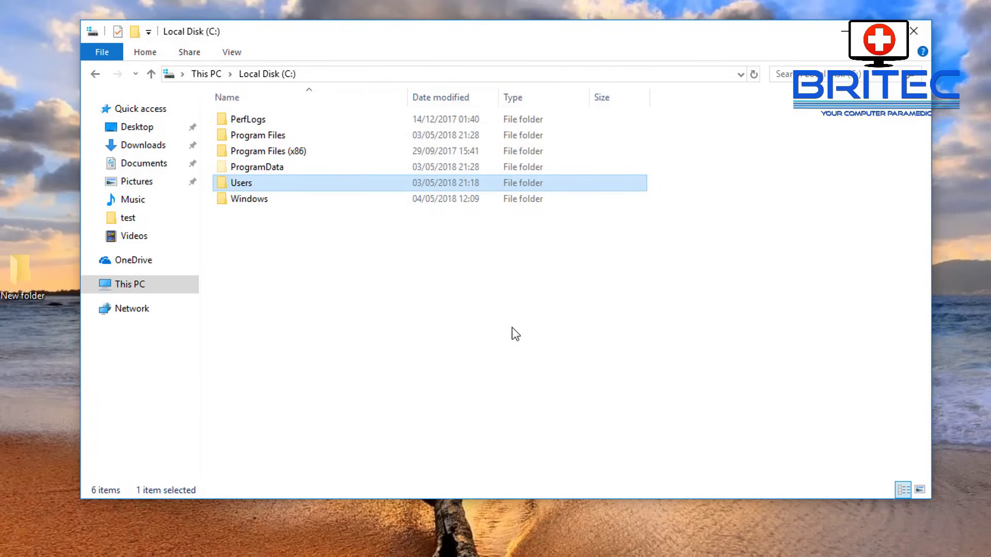
Step: Close File Explorer and check the contents of the test folder and New folder
{"action": "left_click", "coordinate": [911, 37]}
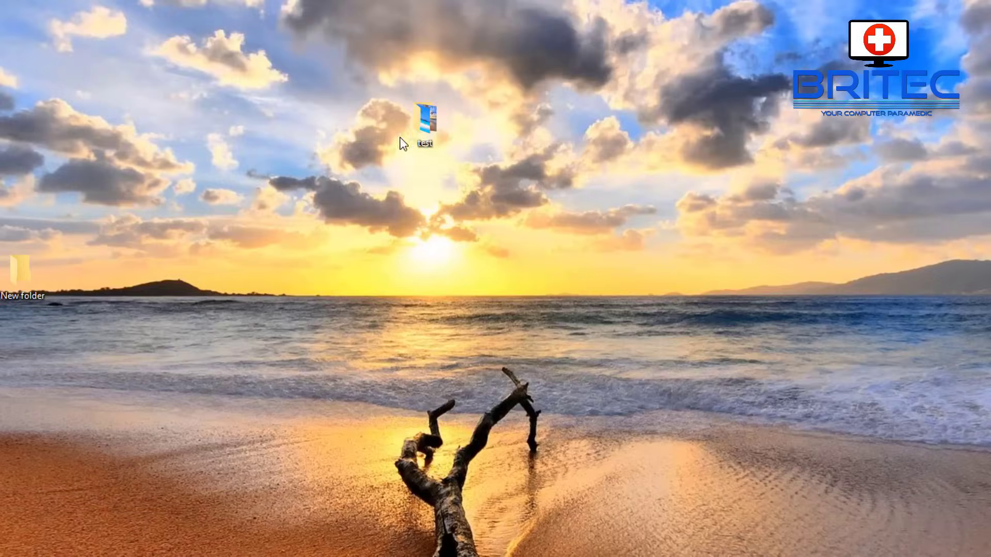
{"action": "double_click", "coordinate": [419, 128]}
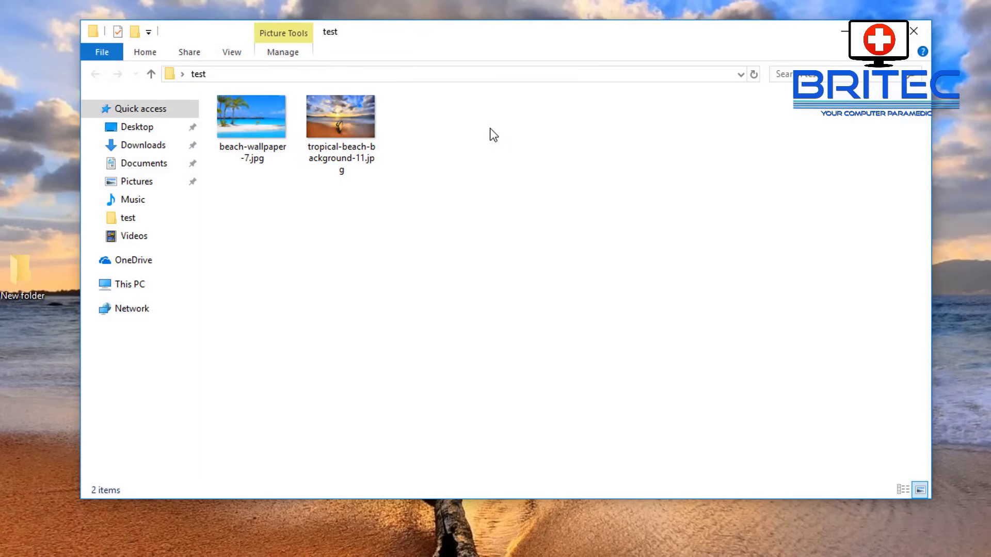
{"action": "left_click", "coordinate": [914, 31]}
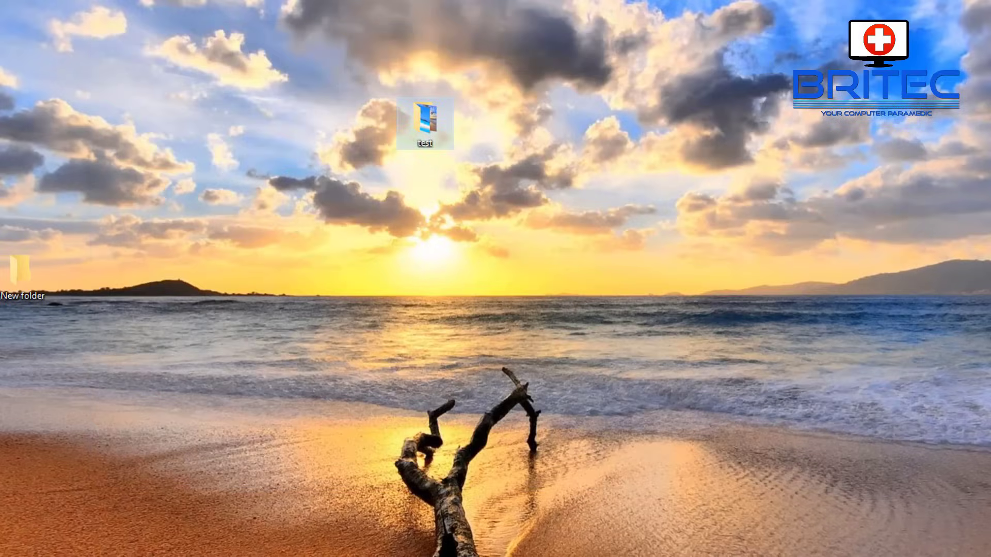
{"action": "double_click", "coordinate": [23, 274]}
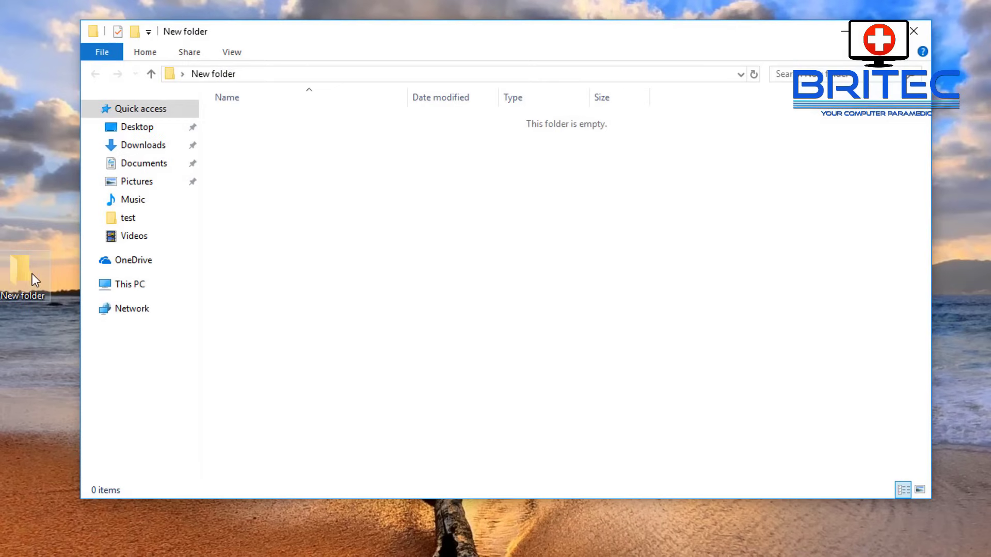
{"action": "left_click", "coordinate": [913, 31]}
Step: Copy tropical-beach-background-11.jpg from the test folder and paste it onto the desktop
{"action": "double_click", "coordinate": [410, 131]}
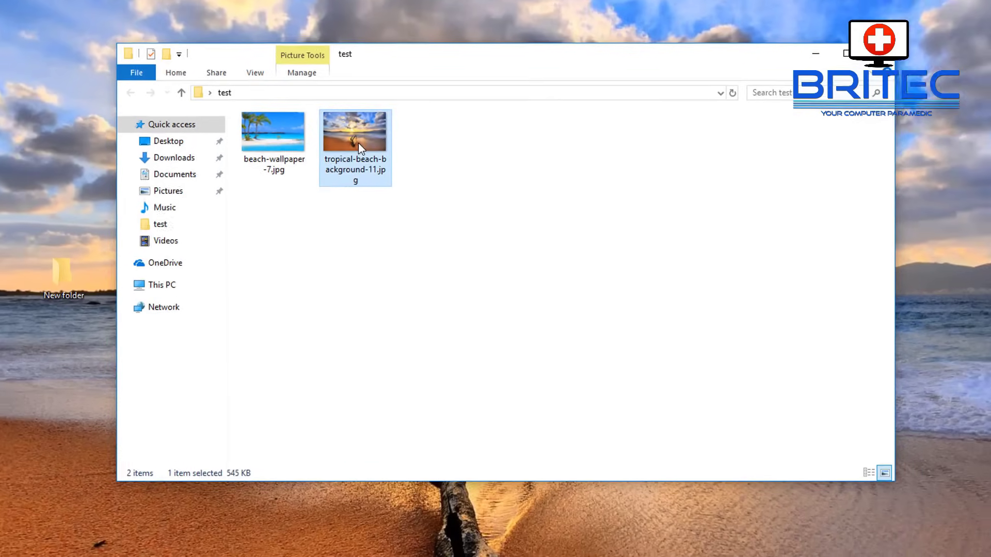
{"action": "right_click", "coordinate": [344, 126]}
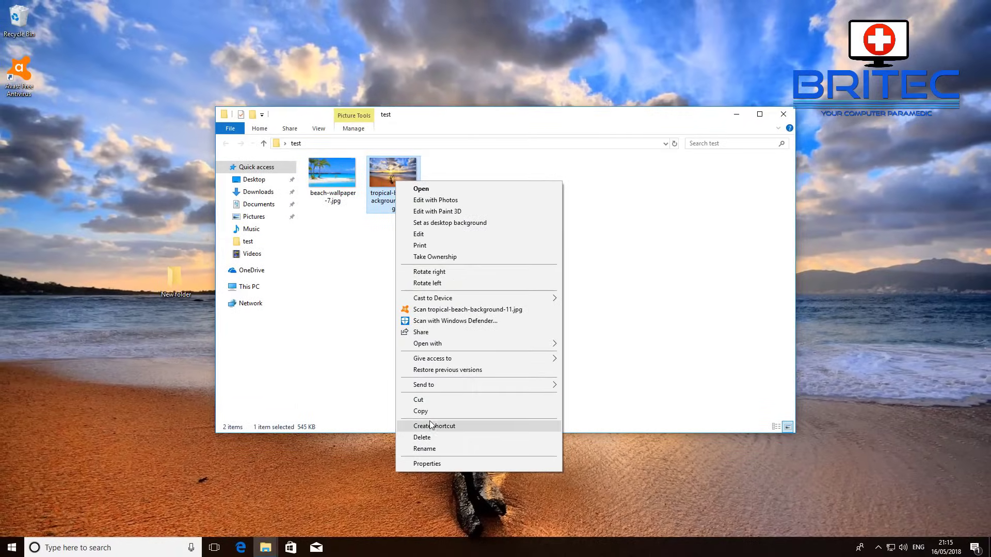
{"action": "left_click", "coordinate": [419, 413]}
{"action": "right_click", "coordinate": [472, 78]}
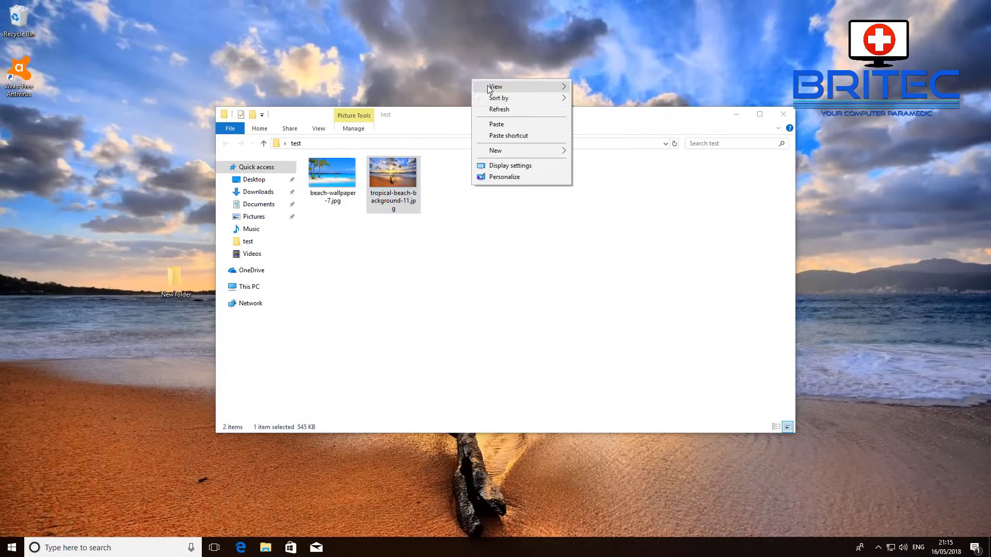
{"action": "left_click", "coordinate": [506, 124]}
{"action": "left_click", "coordinate": [783, 114]}
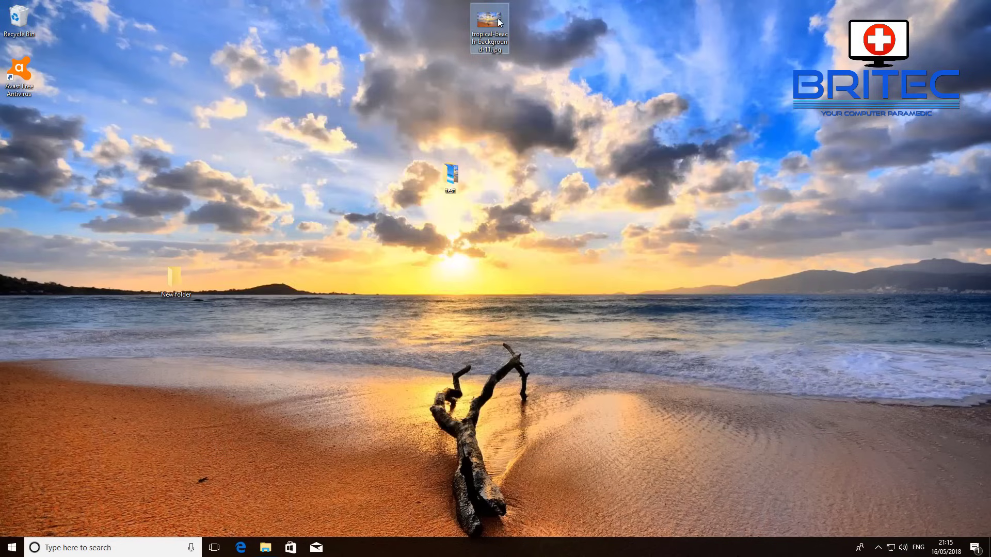
{"action": "left_click_drag", "start_coordinate": [507, 46], "coordinate": [546, 203]}
Step: Move the desktop image into New folder, replacing the existing file there
{"action": "right_click", "coordinate": [528, 174]}
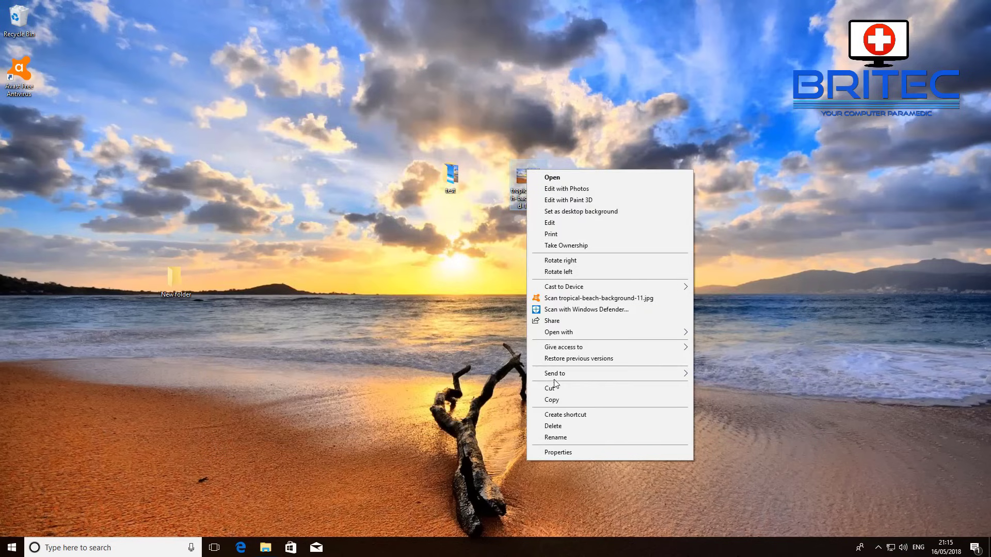
{"action": "left_click", "coordinate": [548, 401]}
{"action": "right_click", "coordinate": [157, 281]}
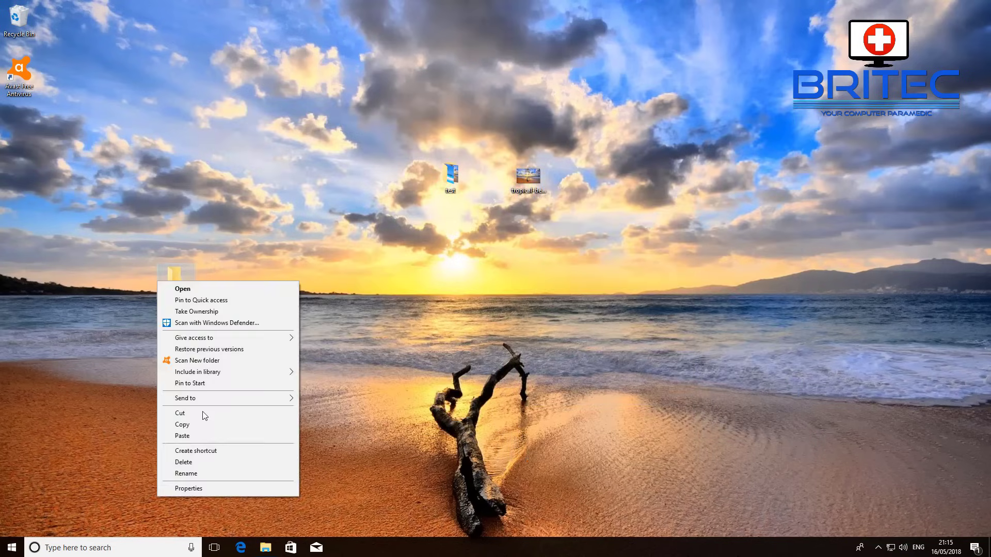
{"action": "left_click", "coordinate": [210, 439]}
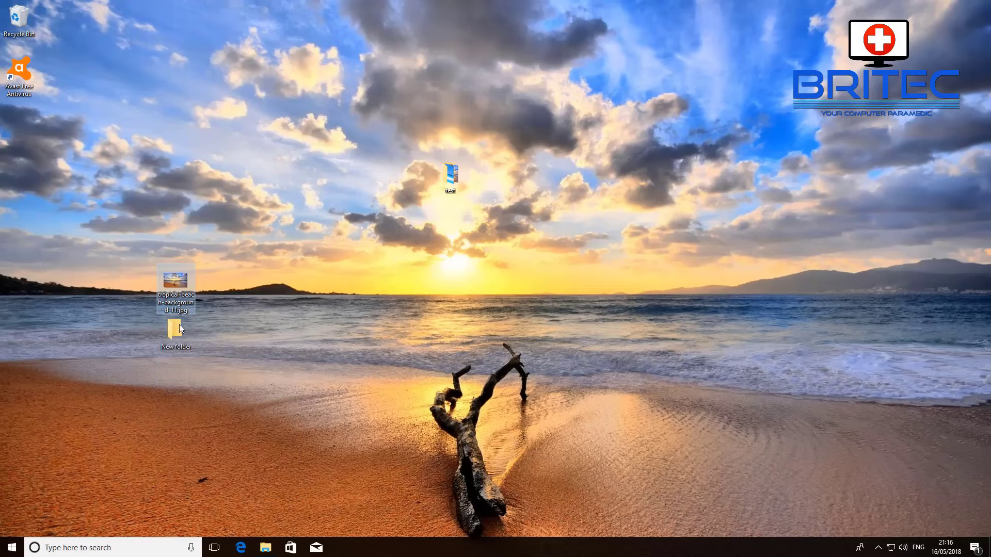
{"action": "left_click_drag", "start_coordinate": [176, 285], "coordinate": [178, 332]}
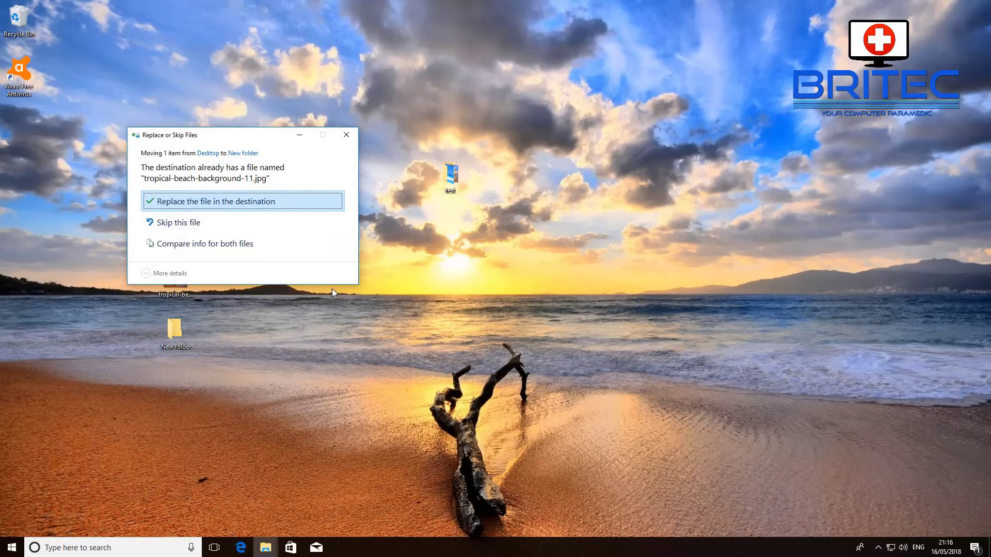
{"action": "left_click", "coordinate": [192, 202]}
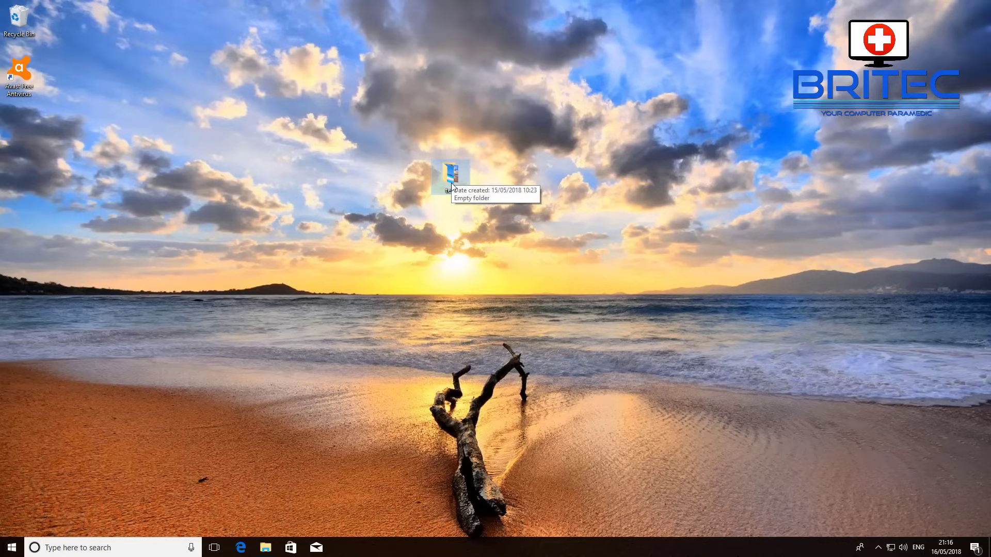
{"action": "left_click_drag", "start_coordinate": [265, 548], "coordinate": [266, 487]}
Step: Go to This PC > Local Disk (C:), open the Users folder's Security tab, and select your own account
{"action": "left_click", "coordinate": [266, 487]}
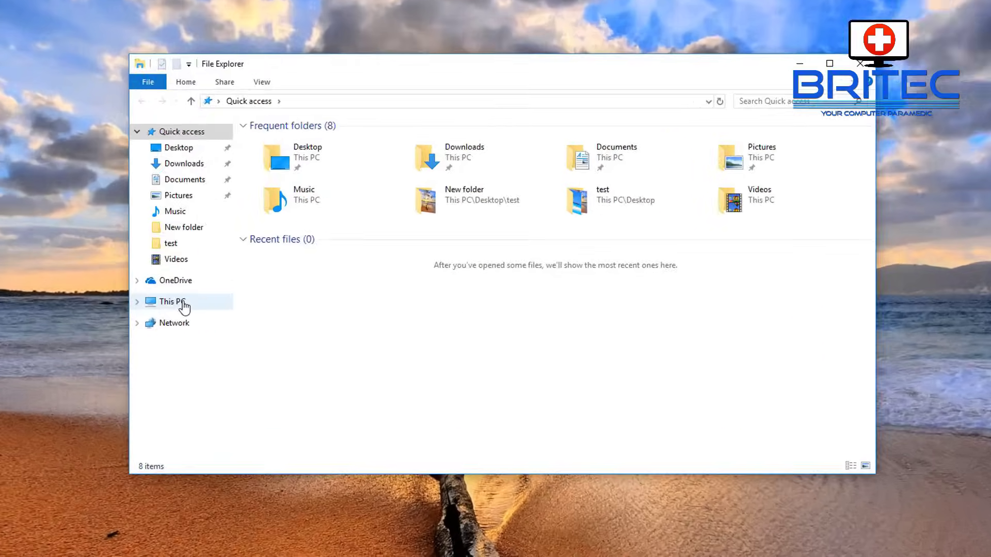
{"action": "left_click", "coordinate": [182, 305]}
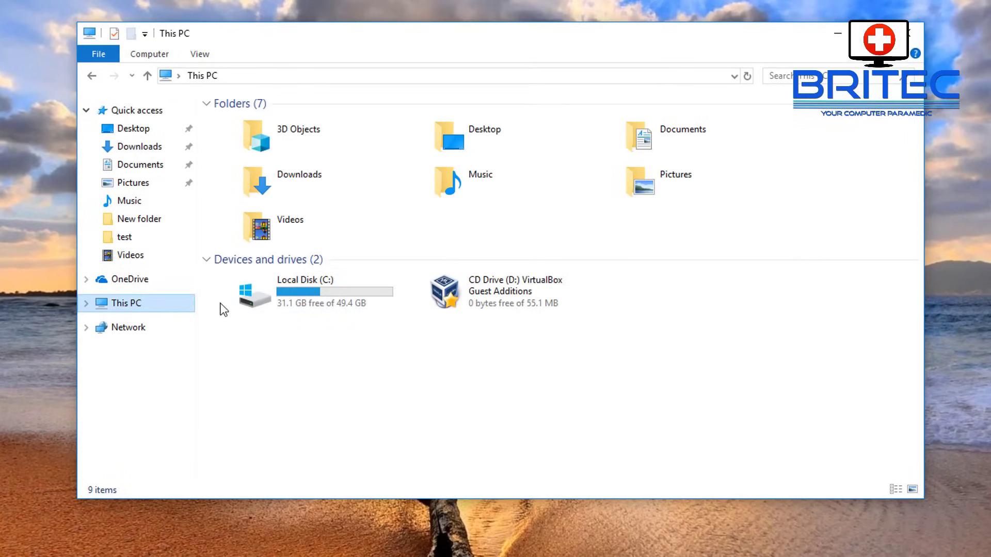
{"action": "left_click", "coordinate": [313, 288]}
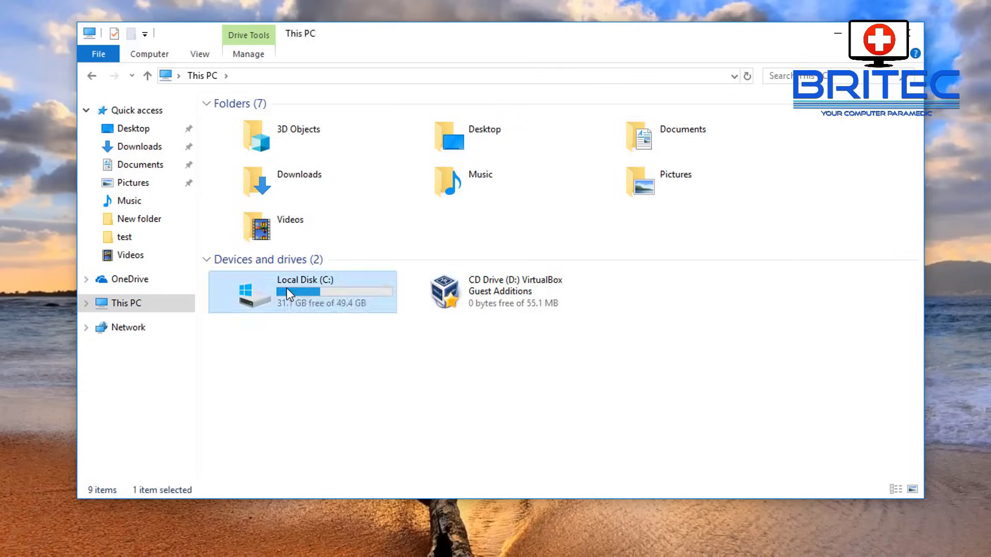
{"action": "double_click", "coordinate": [287, 289]}
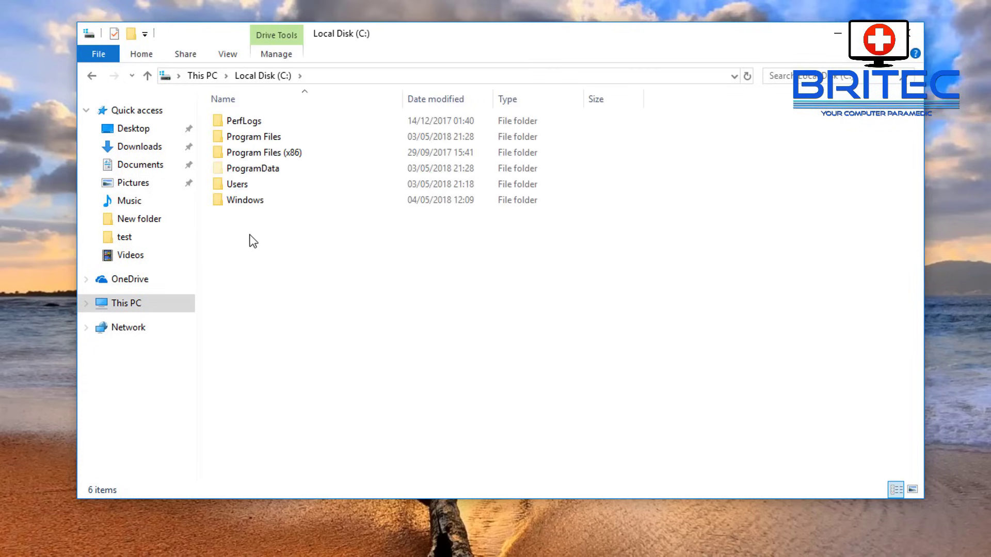
{"action": "left_click", "coordinate": [238, 186]}
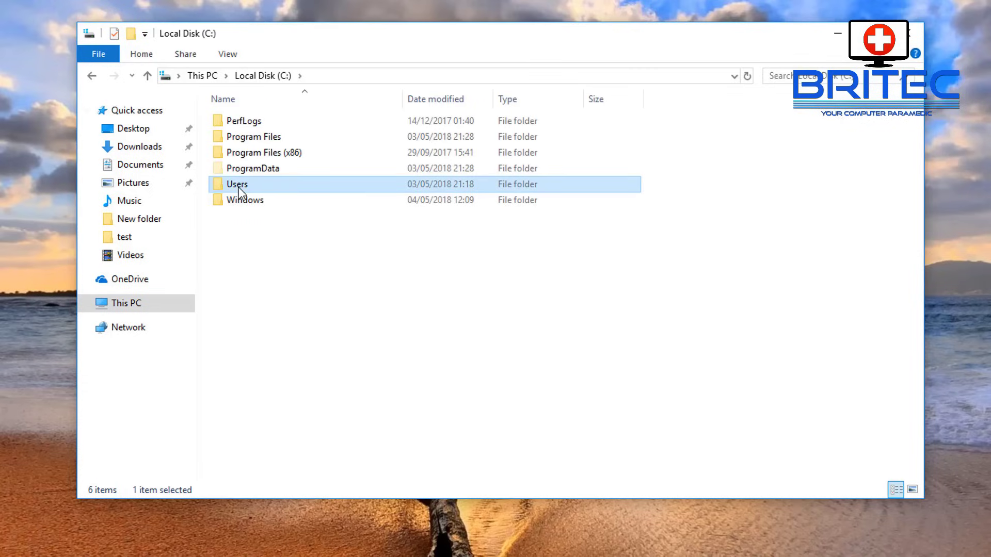
{"action": "right_click", "coordinate": [238, 189]}
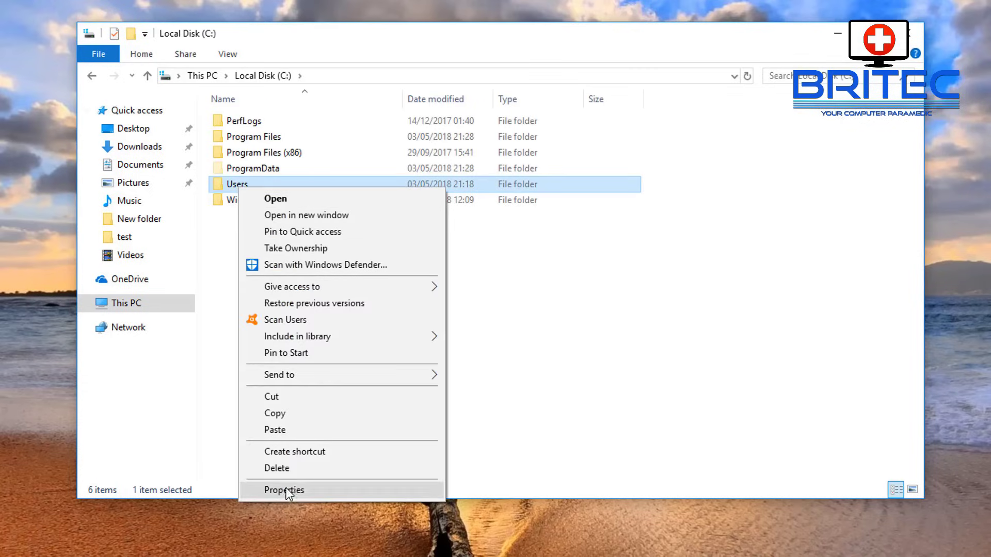
{"action": "left_click", "coordinate": [287, 491]}
{"action": "left_click_drag", "start_coordinate": [365, 206], "coordinate": [429, 138]}
{"action": "left_click", "coordinate": [404, 156]}
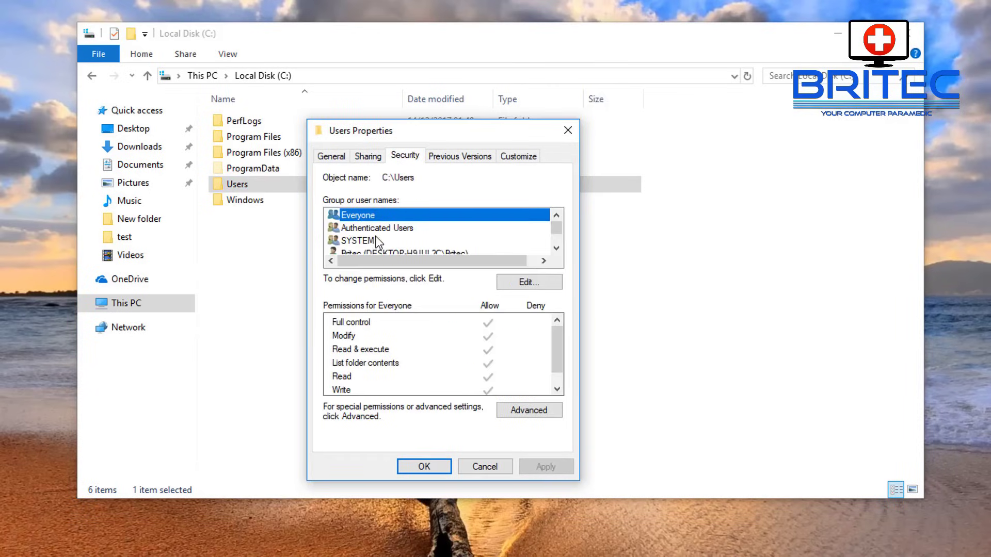
{"action": "scroll", "coordinate": [371, 227], "scroll_direction": "down", "scroll_amount": 1}
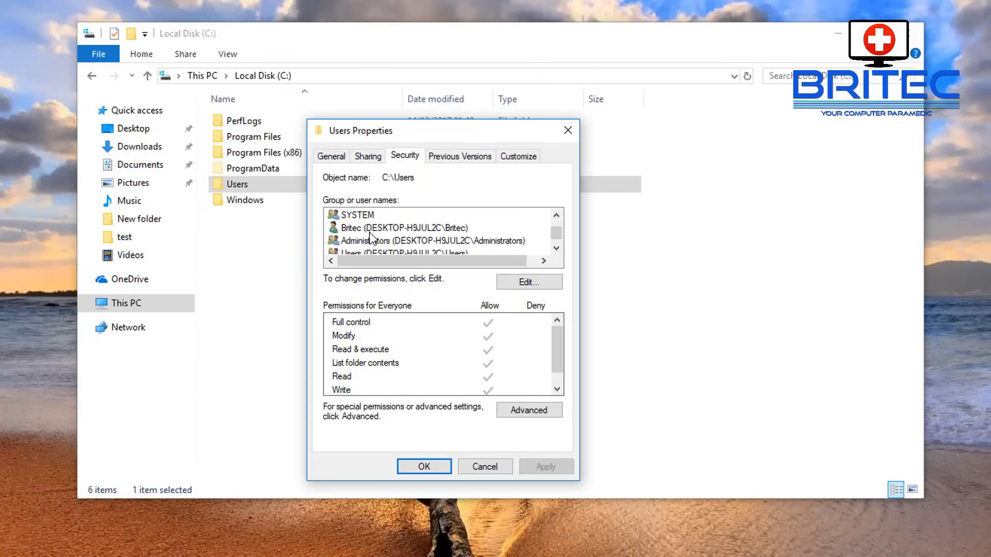
{"action": "left_click", "coordinate": [370, 229]}
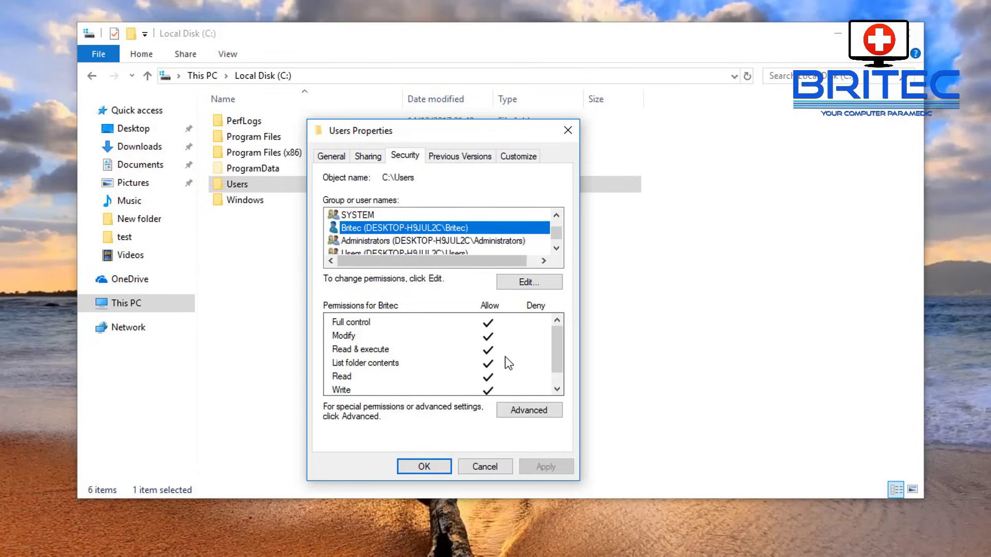
Step: Check the own account, Administrators and Users permissions on the Users folder, then close both windows unchanged
{"action": "left_click", "coordinate": [529, 282]}
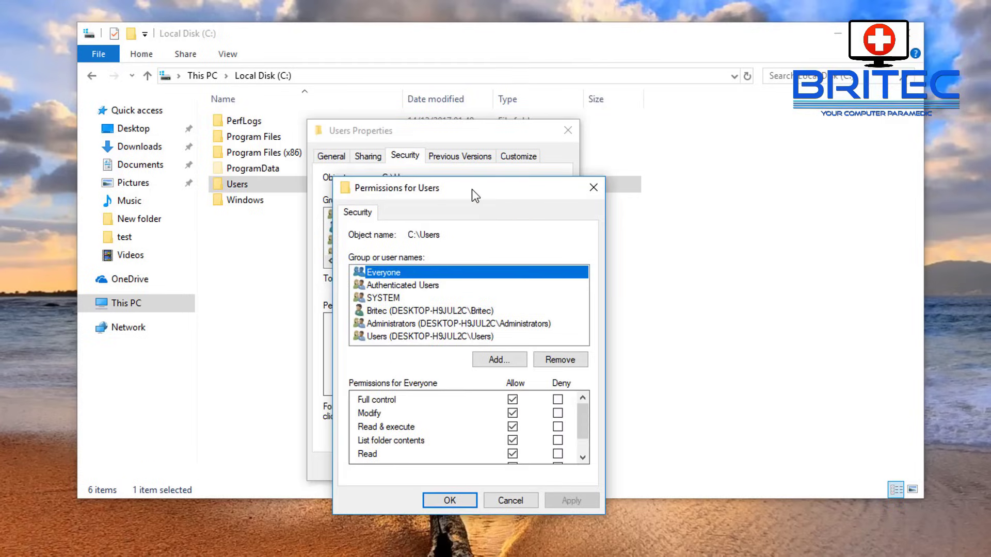
{"action": "left_click_drag", "start_coordinate": [476, 196], "coordinate": [443, 149]}
{"action": "left_click_drag", "start_coordinate": [551, 380], "coordinate": [559, 347]}
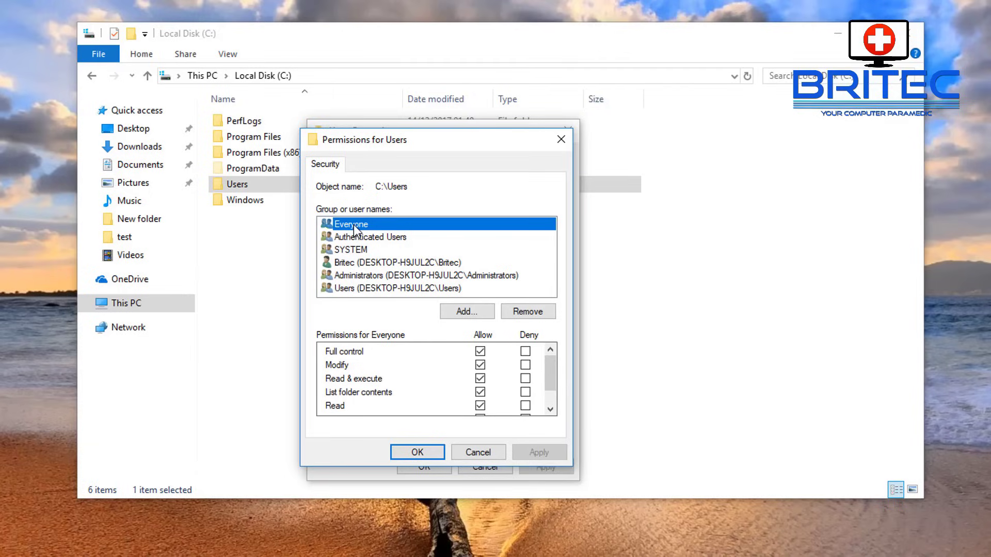
{"action": "left_click", "coordinate": [350, 263]}
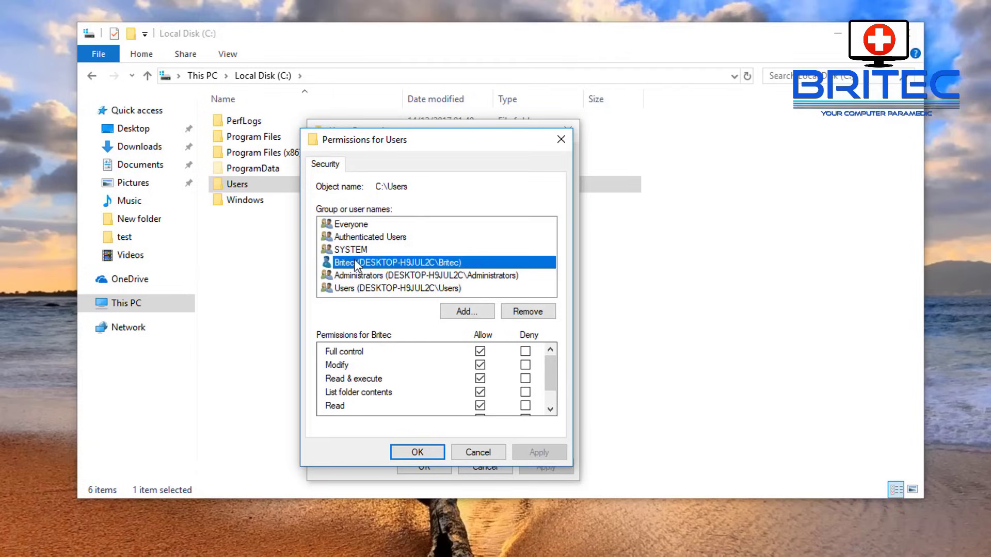
{"action": "left_click", "coordinate": [374, 277]}
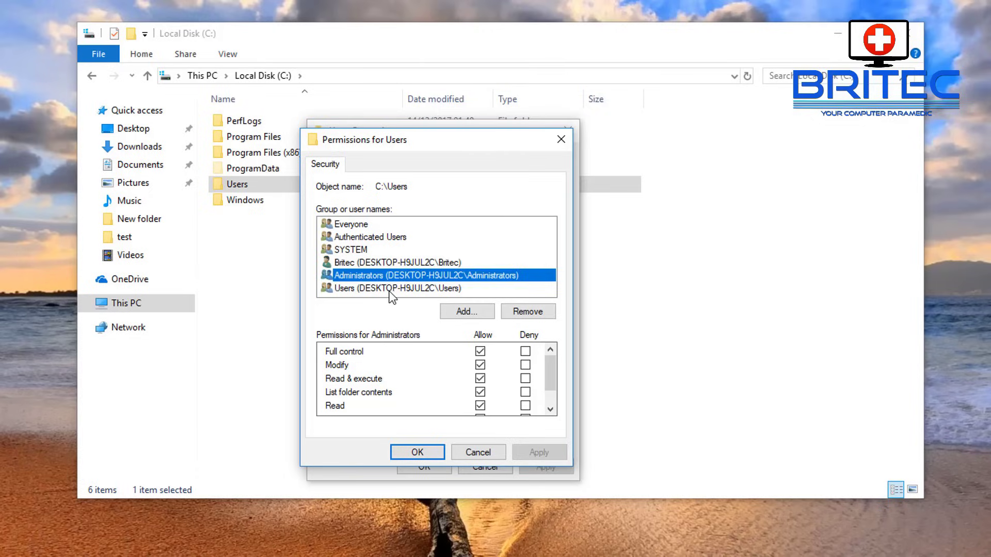
{"action": "left_click", "coordinate": [369, 292]}
{"action": "left_click", "coordinate": [481, 352]}
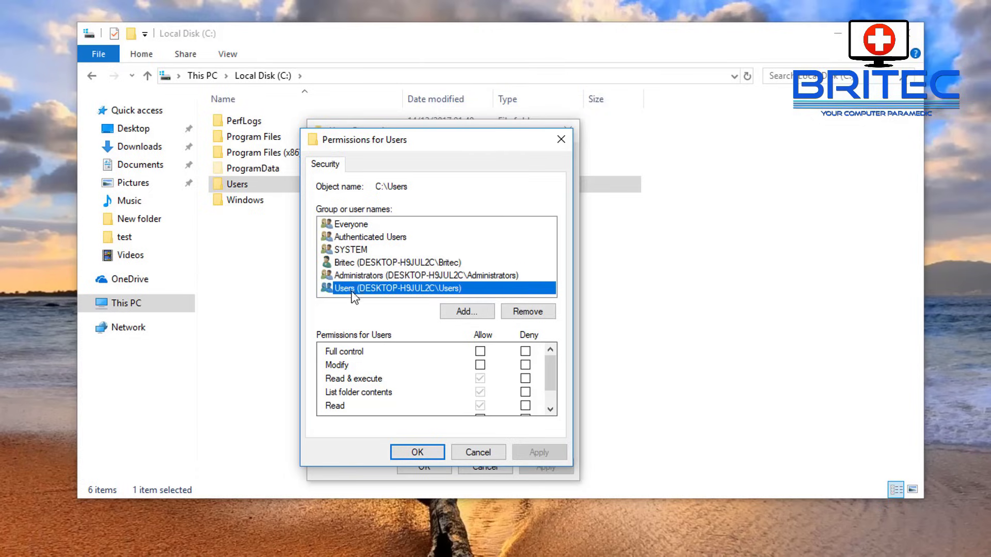
{"action": "left_click", "coordinate": [561, 139]}
{"action": "left_click", "coordinate": [570, 131]}
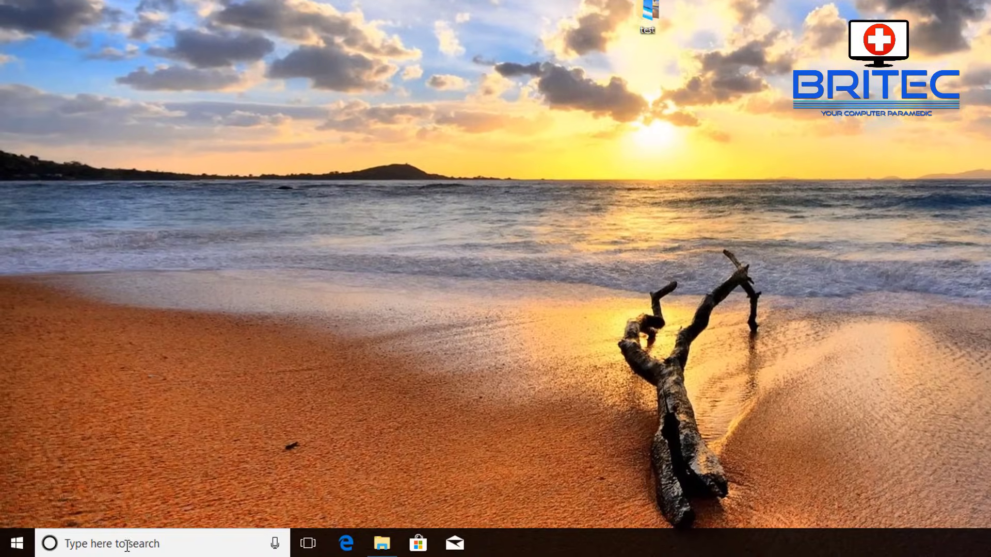
Step: Search for gpedit.msc and launch the Local Group Policy Editor
{"action": "left_click", "coordinate": [140, 545]}
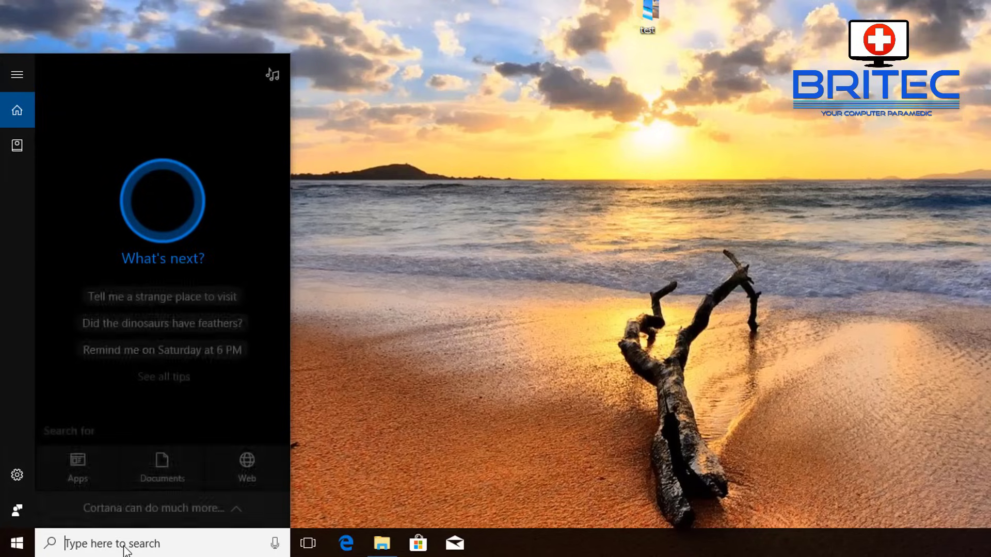
{"action": "type", "text": "gpedit"}
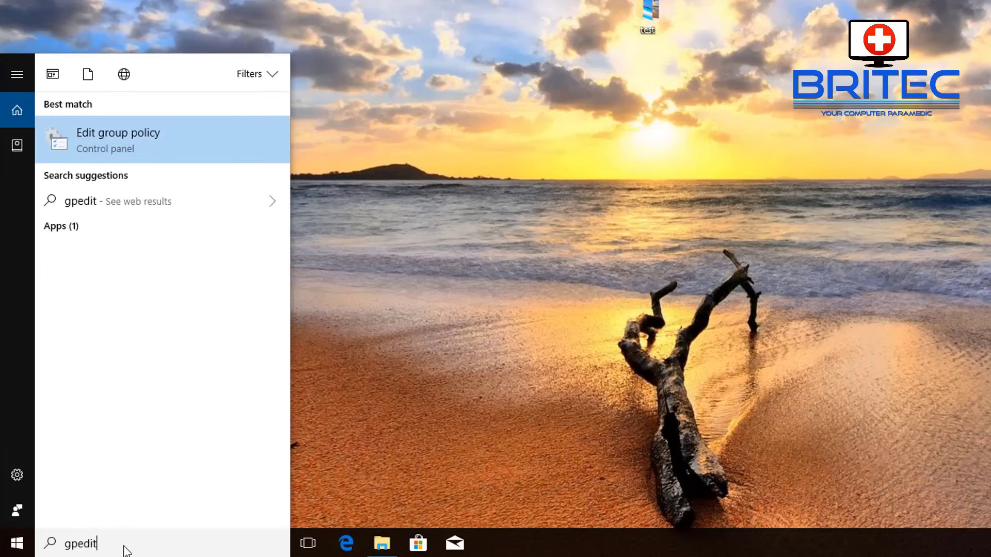
{"action": "type", "text": ".ms"}
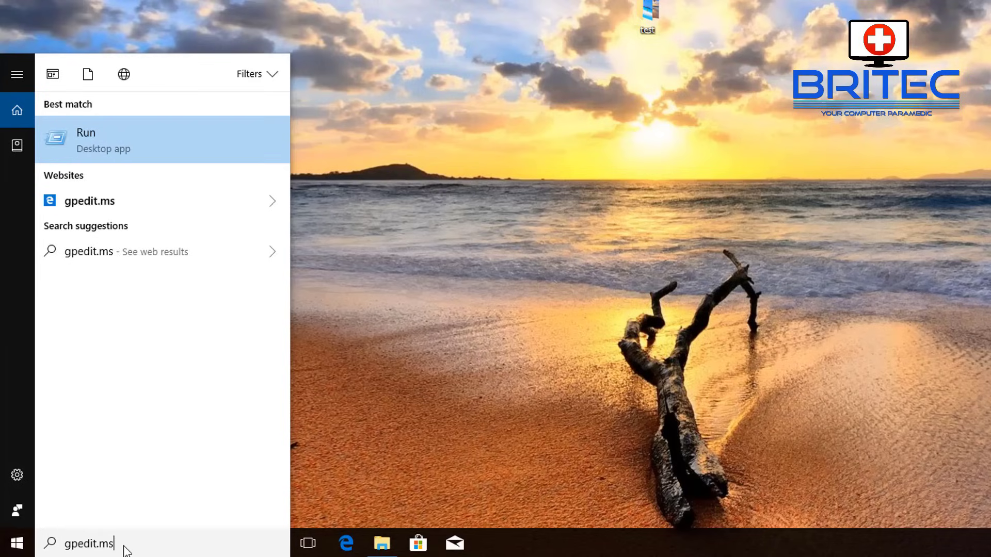
{"action": "type", "text": "c"}
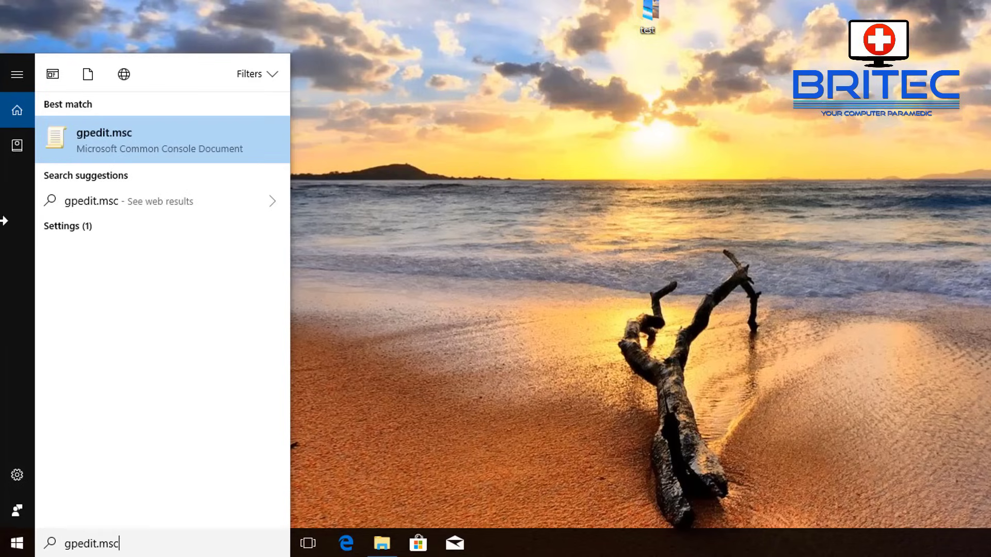
{"action": "left_click", "coordinate": [127, 140]}
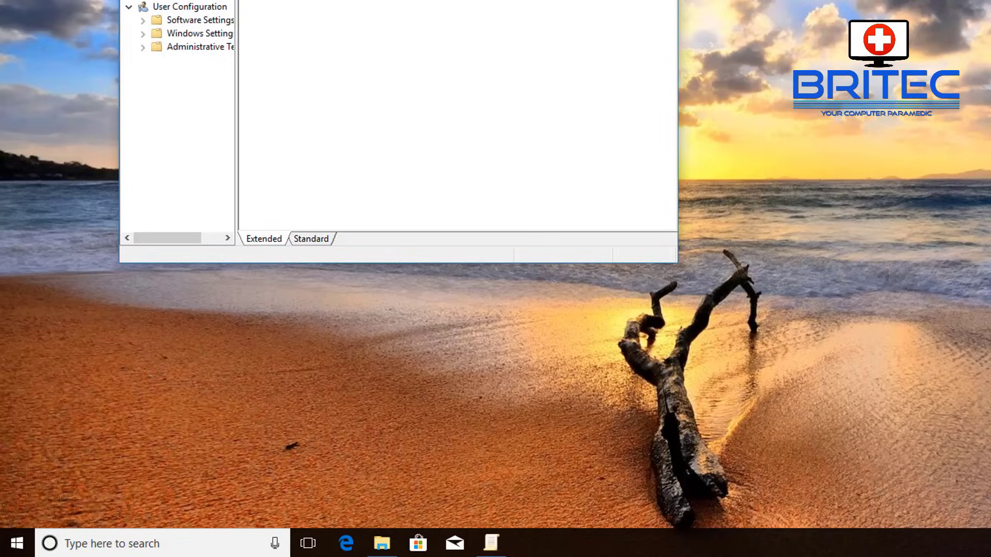
Step: Expand Windows Settings and Security Settings under Computer Configuration
{"action": "left_click_drag", "start_coordinate": [281, 8], "coordinate": [466, 14]}
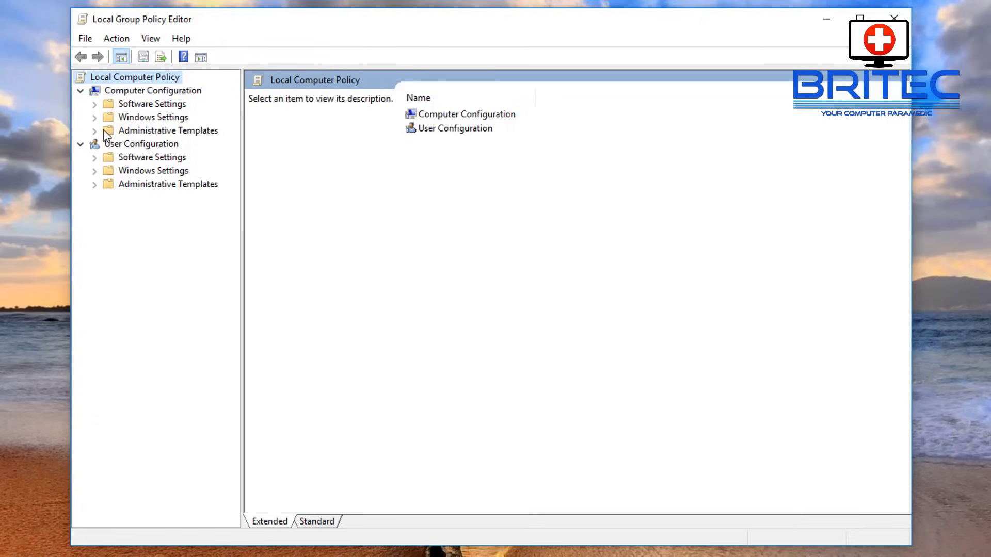
{"action": "left_click", "coordinate": [109, 118]}
{"action": "left_click", "coordinate": [93, 118]}
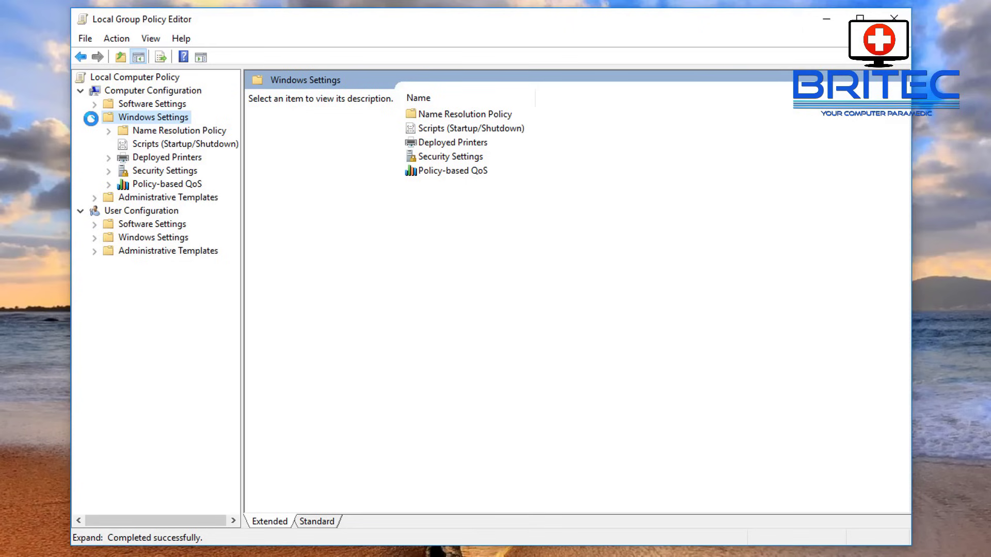
{"action": "left_click", "coordinate": [111, 172]}
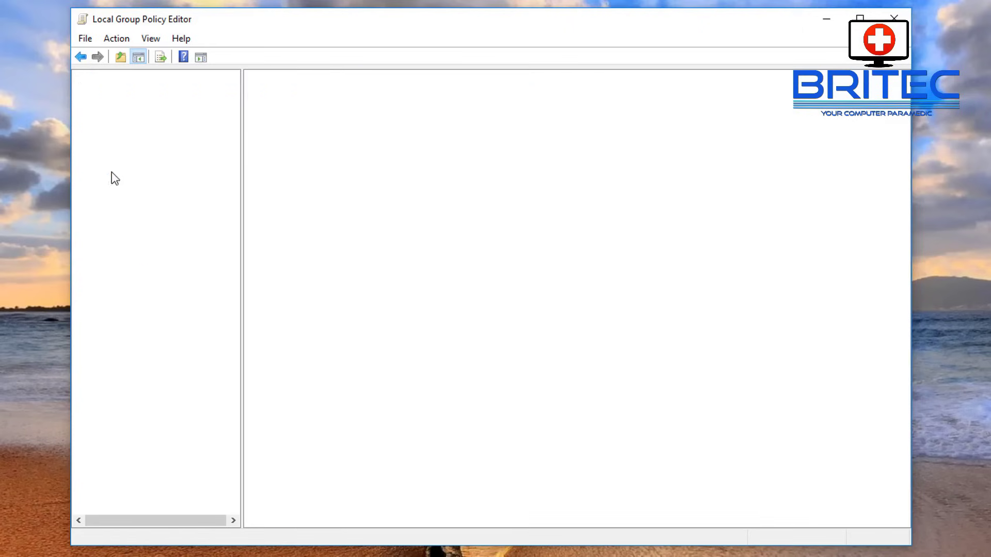
{"action": "left_click", "coordinate": [111, 172]}
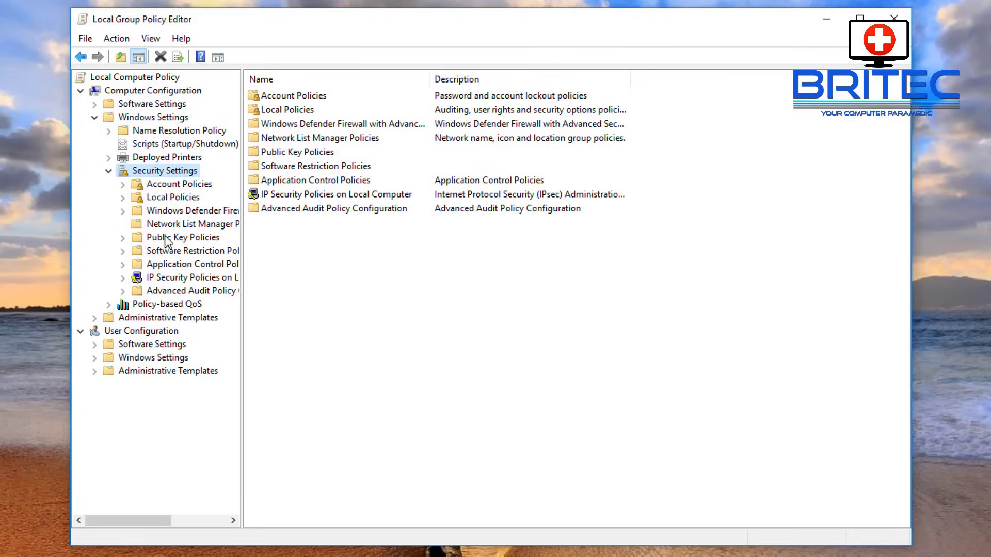
Step: Open Security Options under Local Policies and scroll down to the User Account Control policies
{"action": "left_click", "coordinate": [163, 200]}
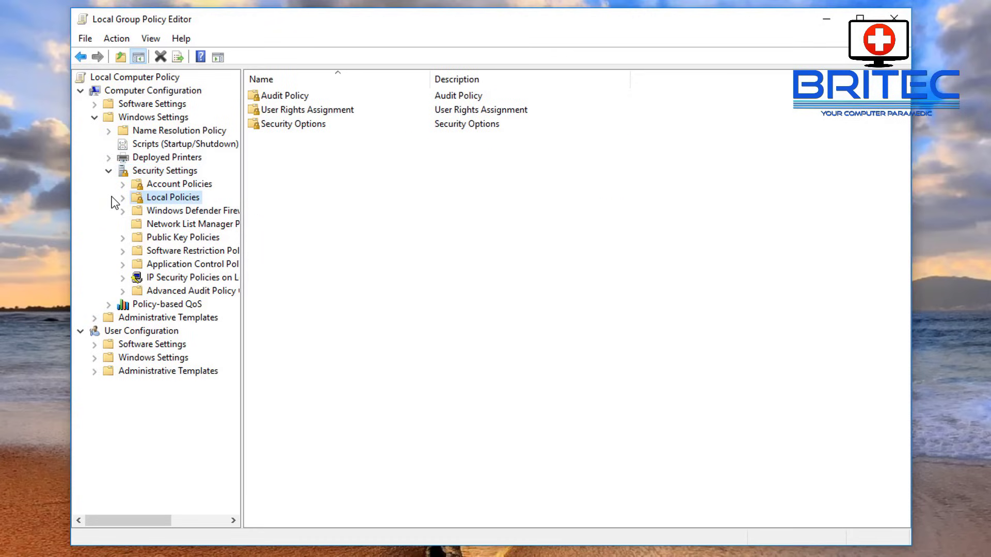
{"action": "left_click", "coordinate": [123, 199]}
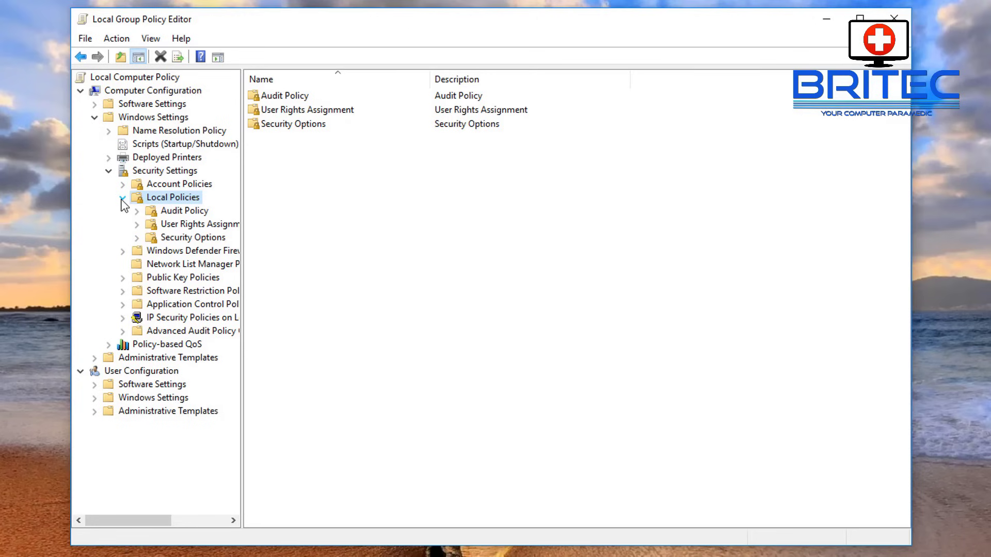
{"action": "key", "text": "Down"}
{"action": "key", "text": "Down"}
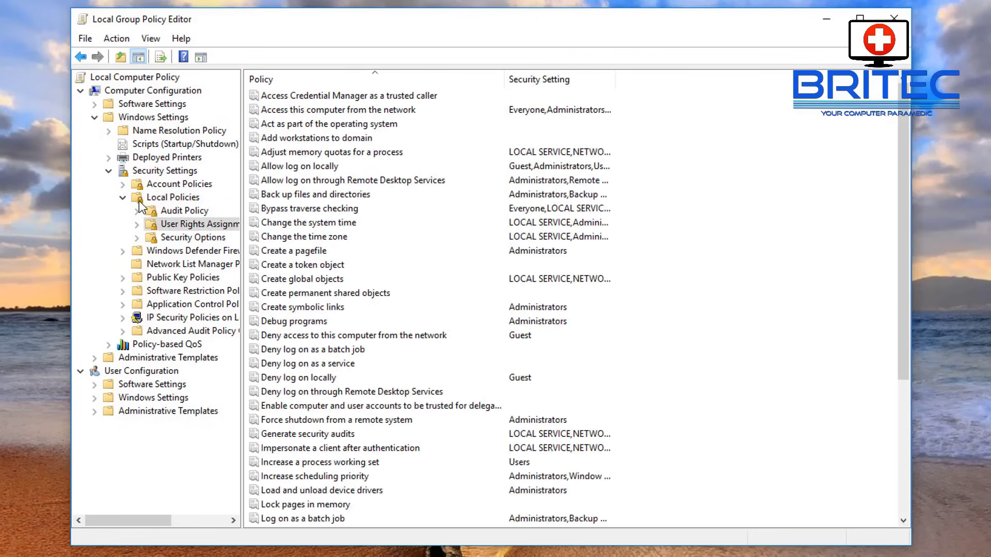
{"action": "left_click", "coordinate": [140, 200]}
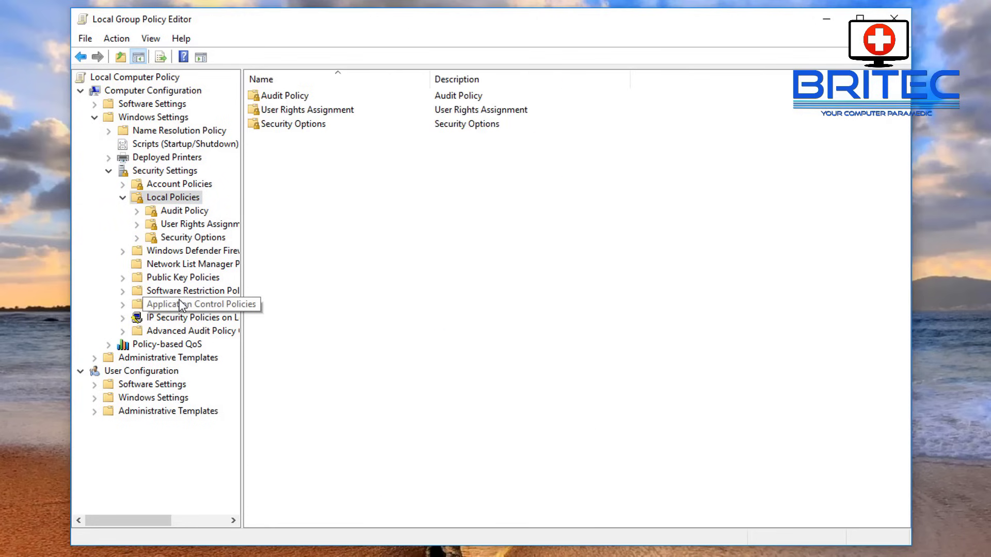
{"action": "left_click", "coordinate": [182, 238]}
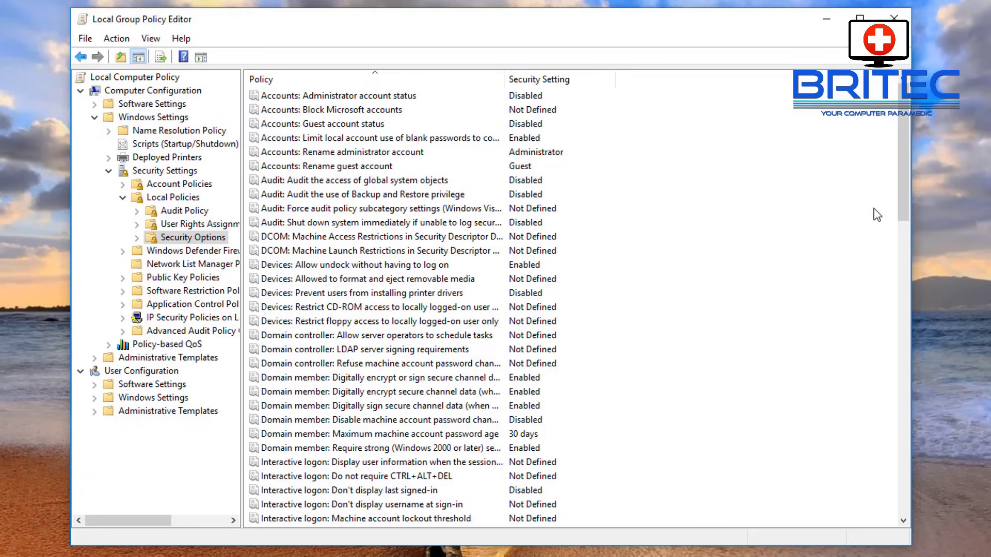
{"action": "left_click_drag", "start_coordinate": [902, 147], "coordinate": [869, 463]}
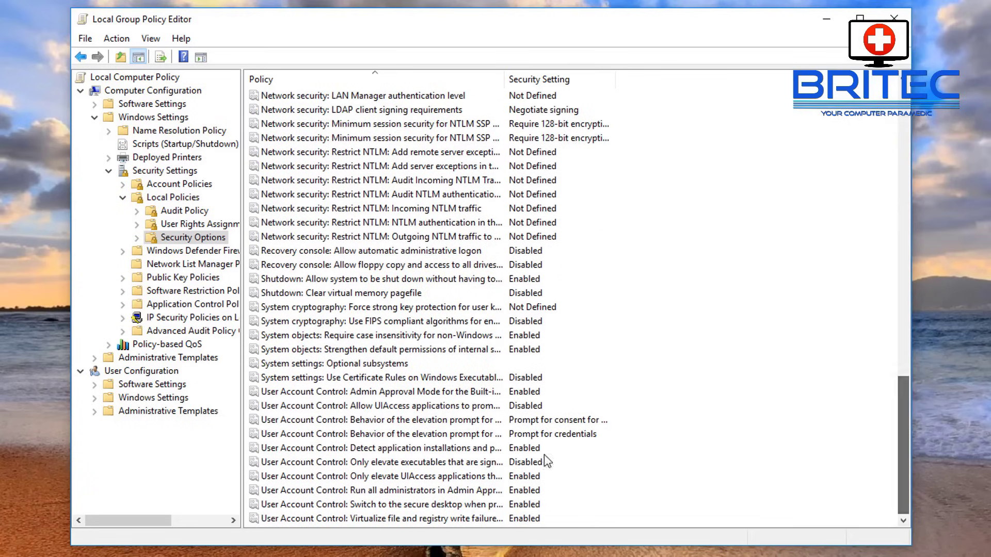
Step: Set 'User Account Control: Admin Approval Mode for the Built-in Administrator account' to Disabled
{"action": "double_click", "coordinate": [366, 393]}
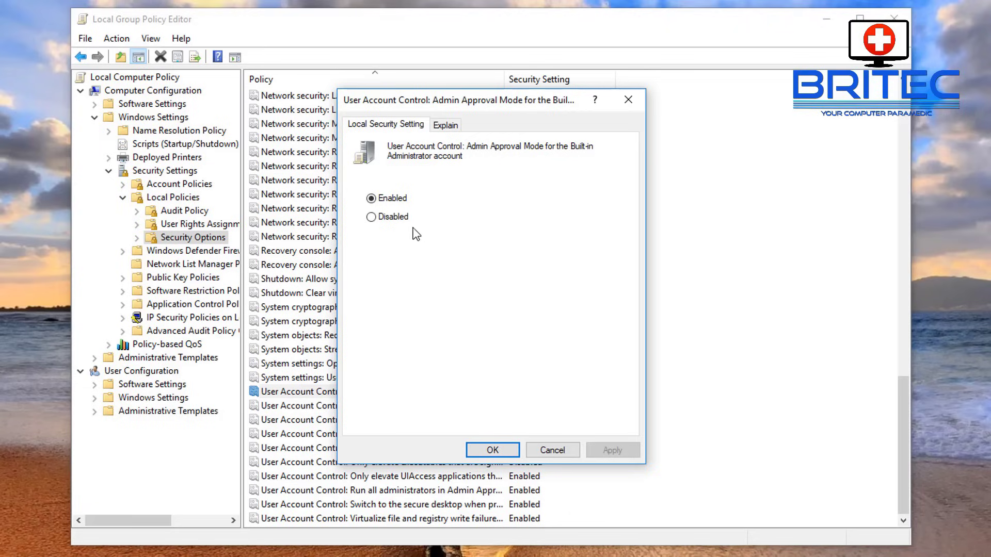
{"action": "left_click", "coordinate": [374, 219]}
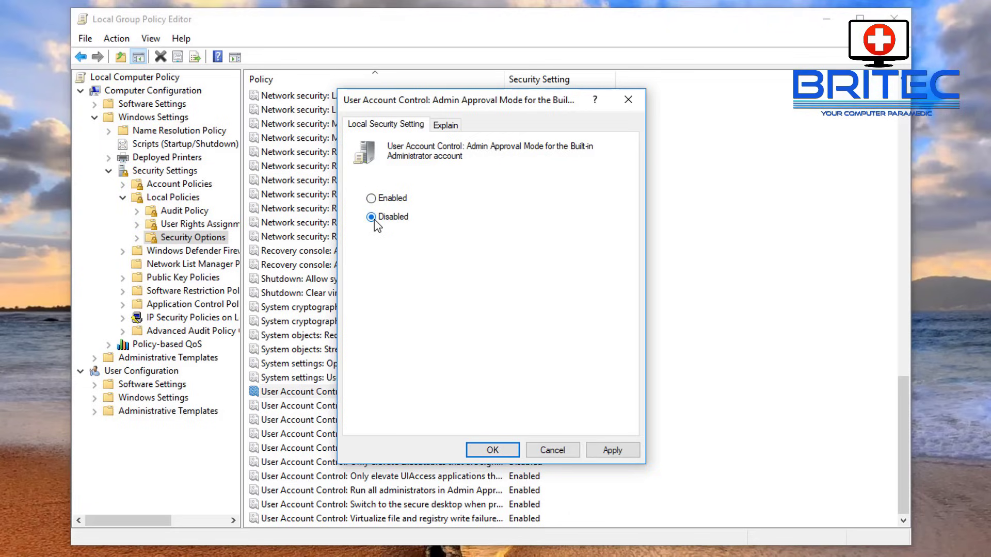
{"action": "left_click", "coordinate": [617, 454]}
{"action": "left_click", "coordinate": [482, 452]}
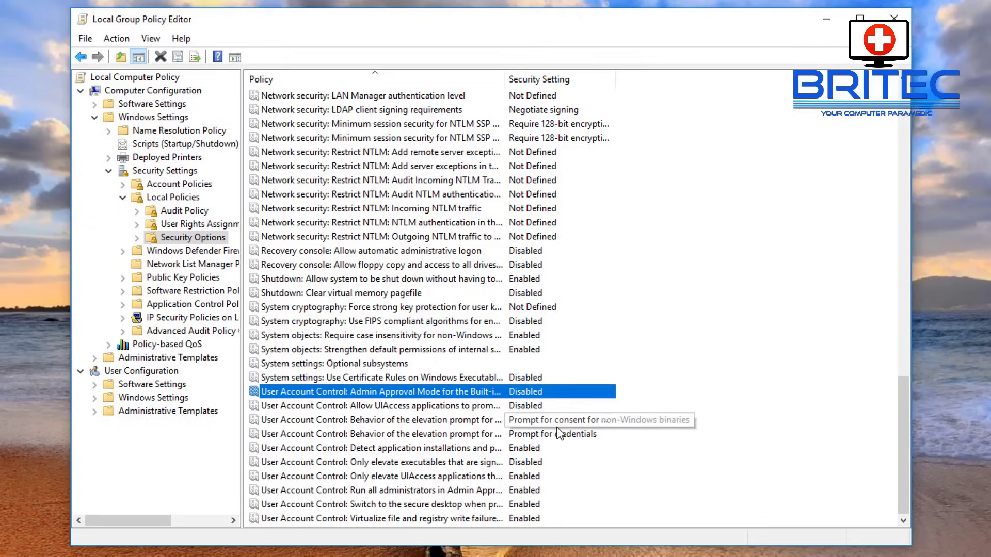
{"action": "left_click", "coordinate": [435, 492]}
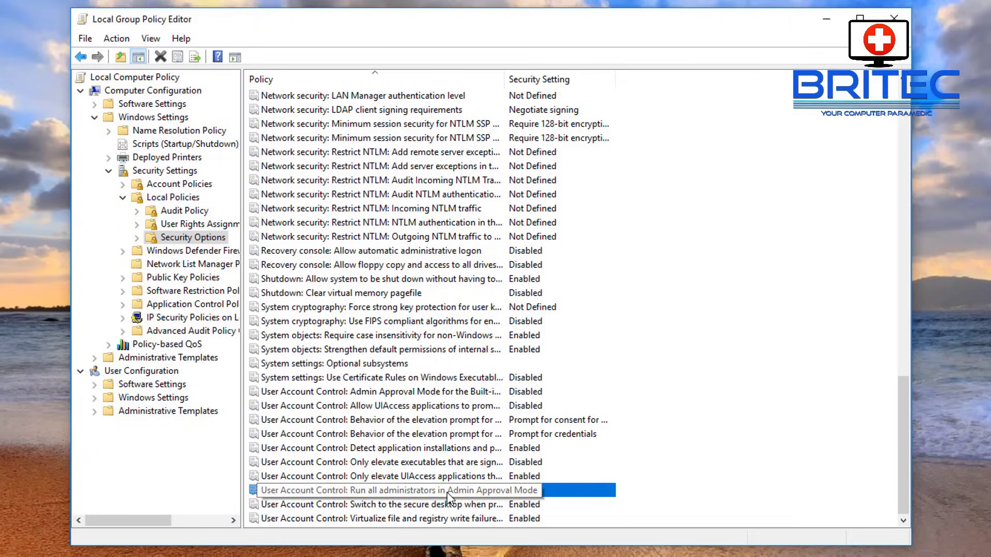
Step: Set 'Run all administrators in Admin Approval Mode' to Disabled, then subscribe to the Britec channel
{"action": "double_click", "coordinate": [447, 494]}
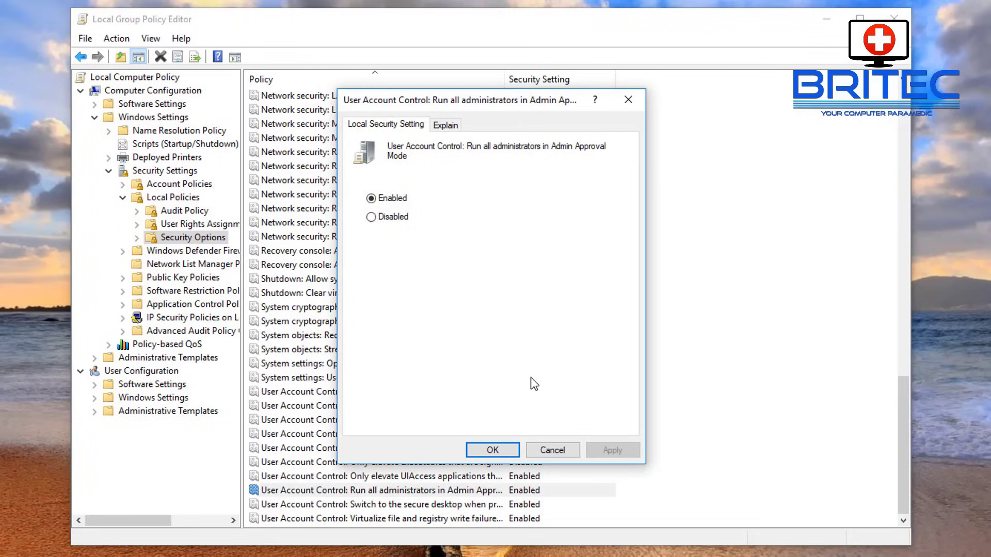
{"action": "left_click", "coordinate": [388, 221]}
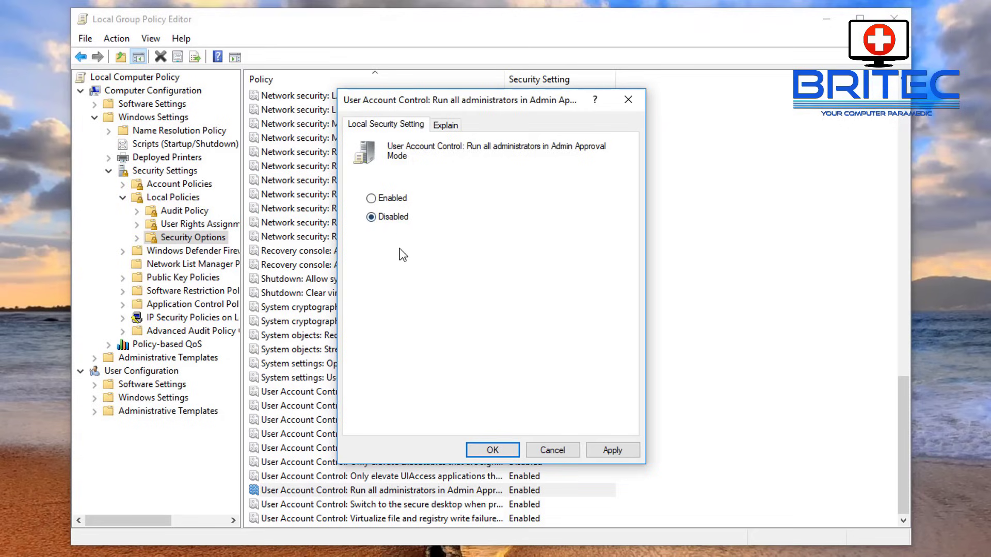
{"action": "left_click", "coordinate": [611, 451]}
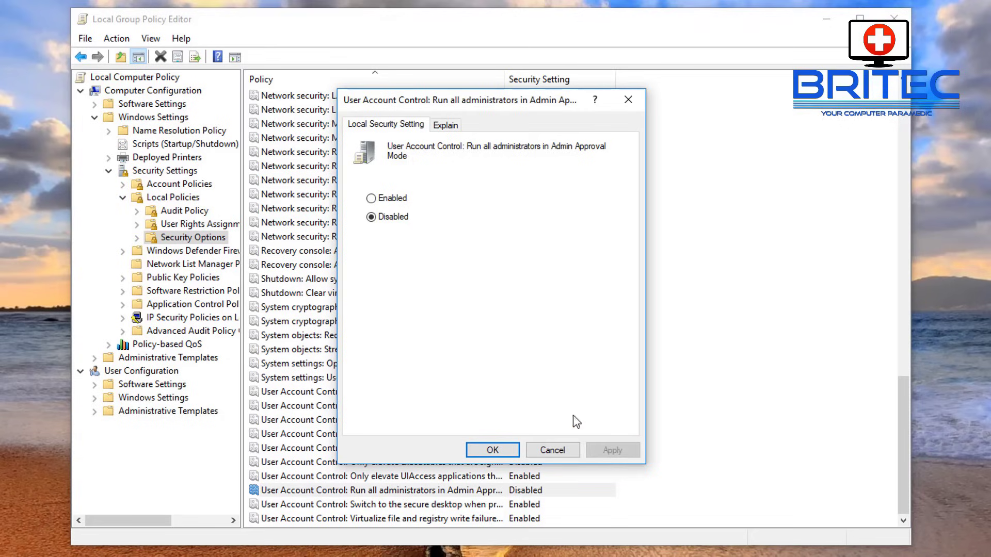
{"action": "left_click", "coordinate": [493, 450]}
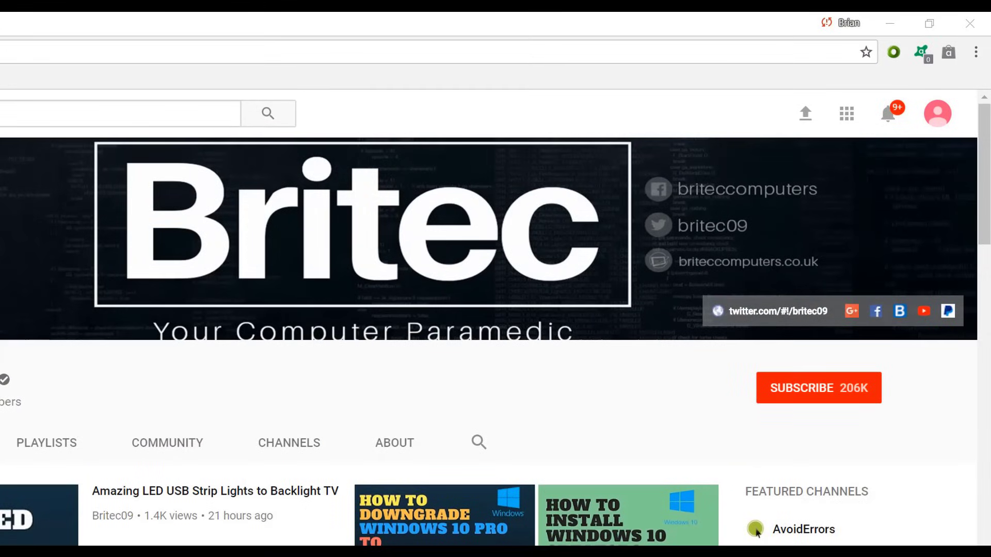
{"action": "left_click", "coordinate": [830, 401]}
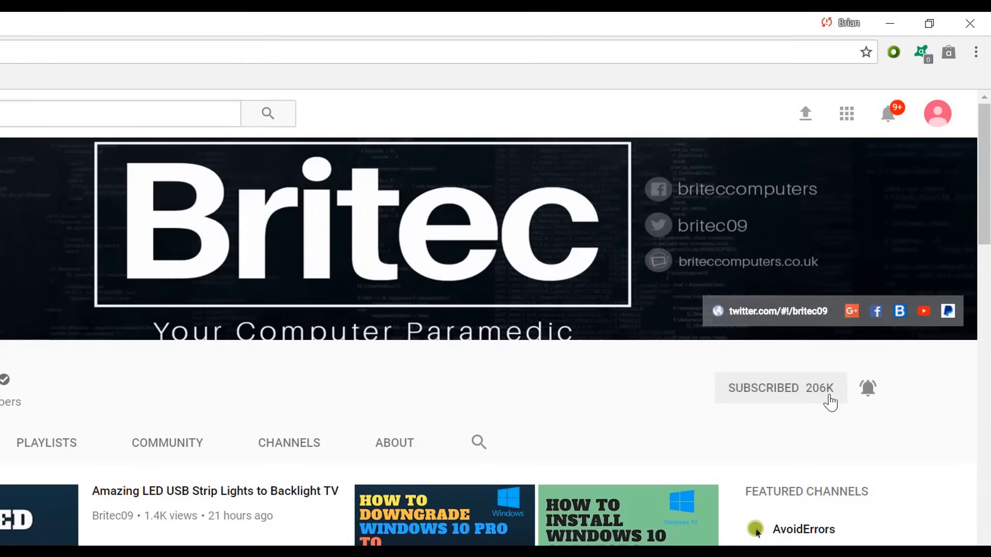